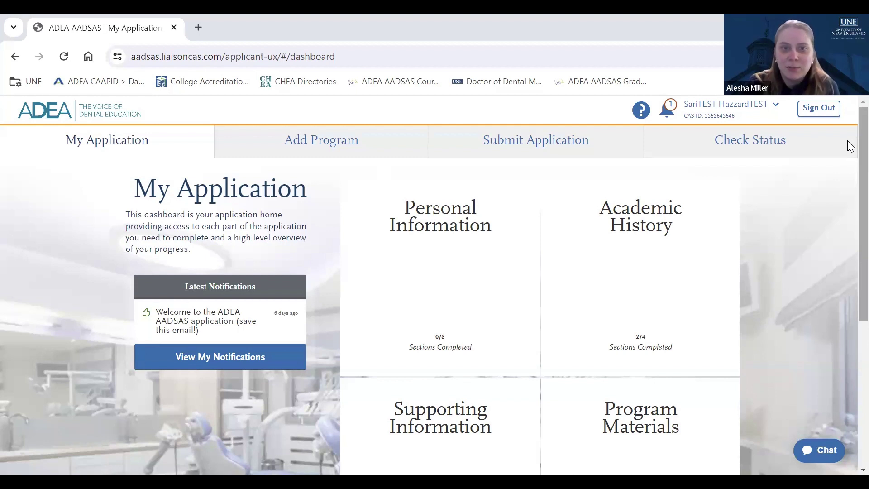
- Expand the Personal Information tile and scroll its eight sections down to Other Information
click(450, 238)
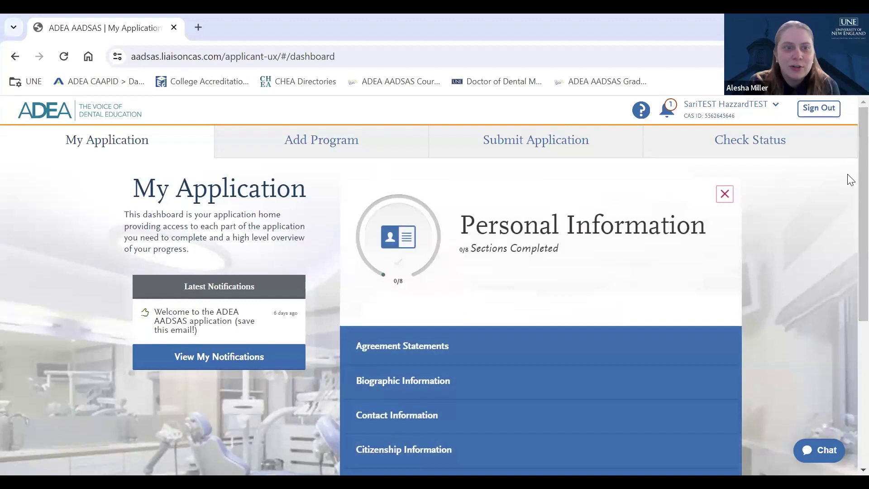
scroll(849, 190, down, 2)
scroll(849, 200, down, 3)
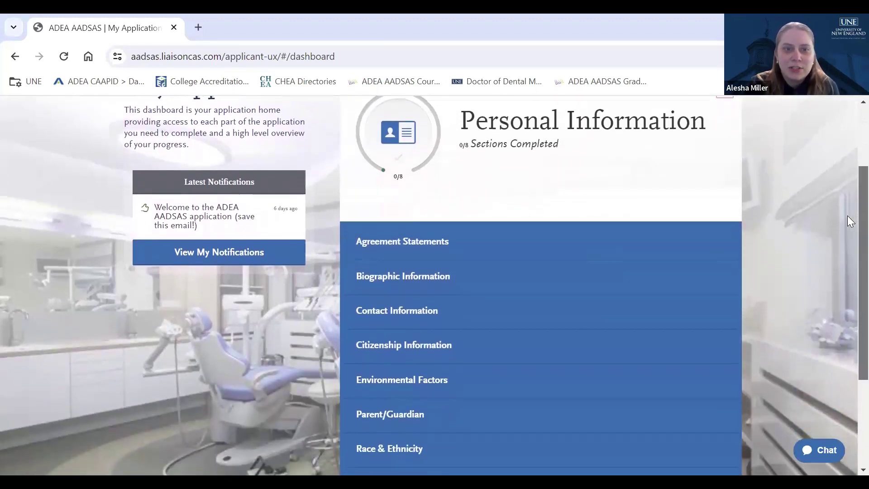
scroll(847, 217, down, 1)
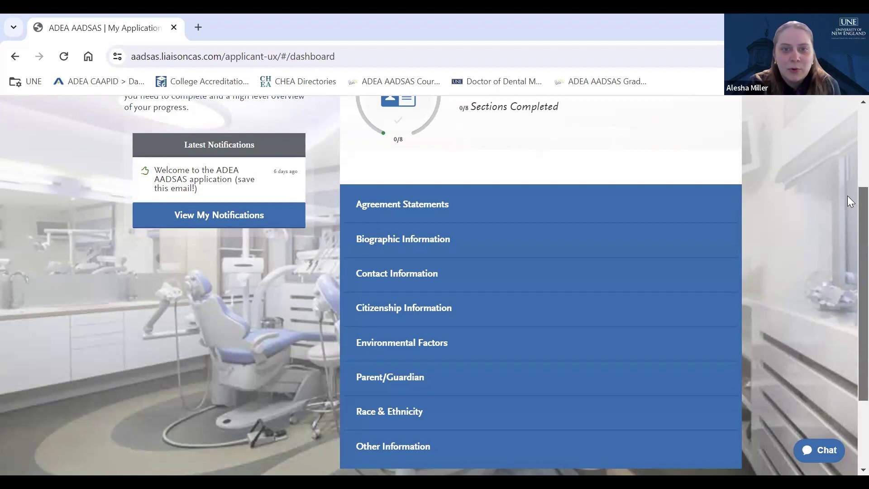
click(422, 445)
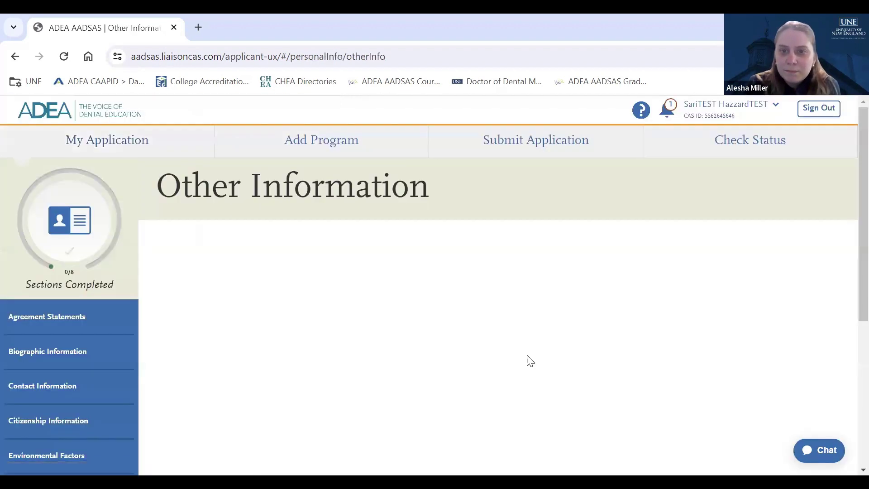
scroll(850, 148, down, 2)
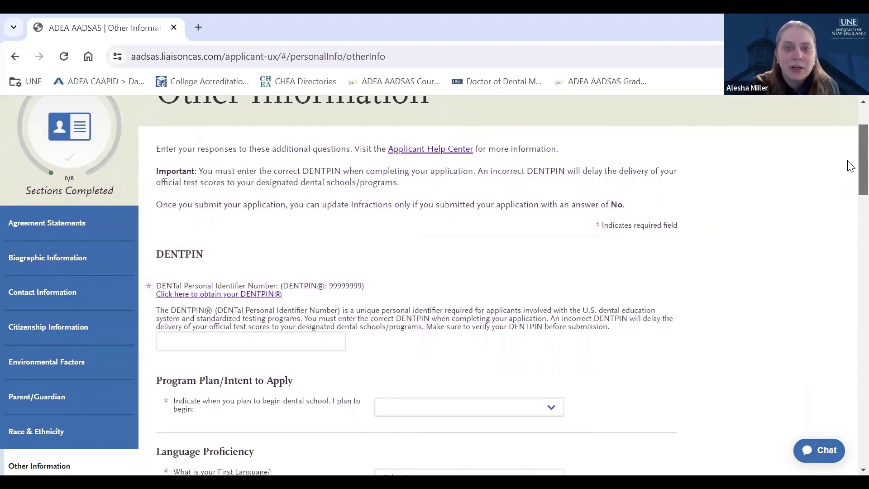
scroll(851, 167, down, 1)
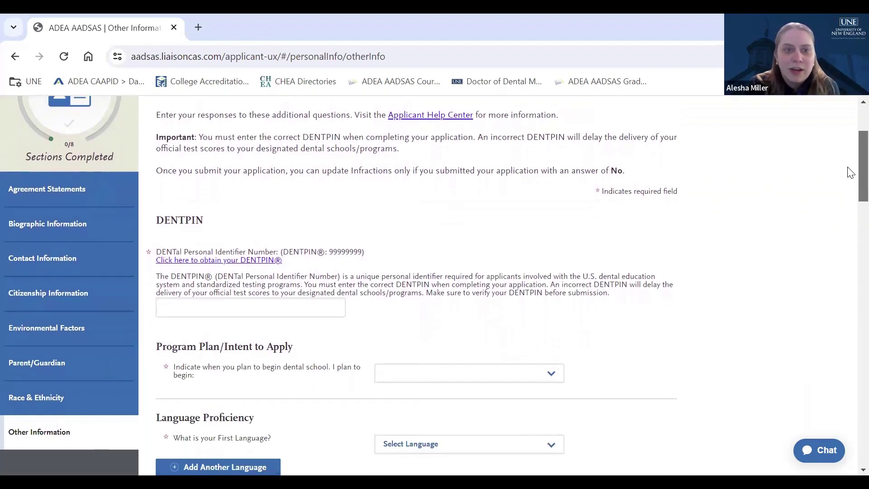
scroll(850, 172, down, 1)
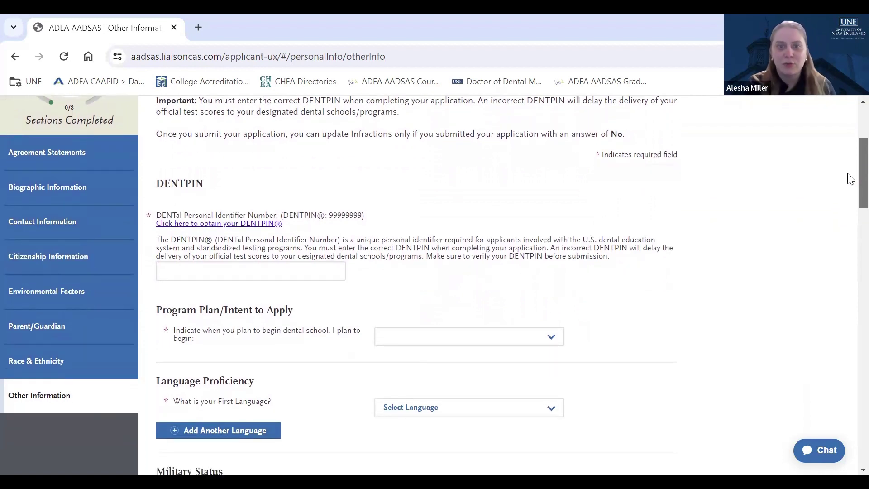
scroll(850, 183, down, 1)
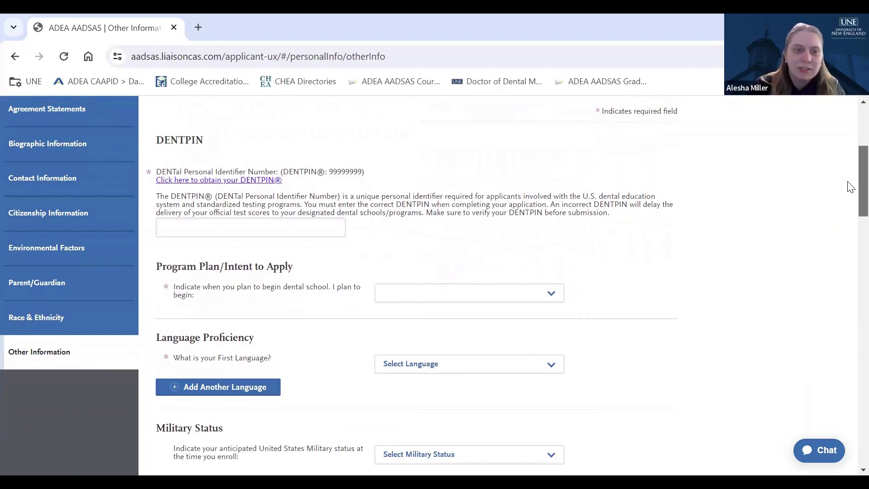
scroll(848, 199, down, 4)
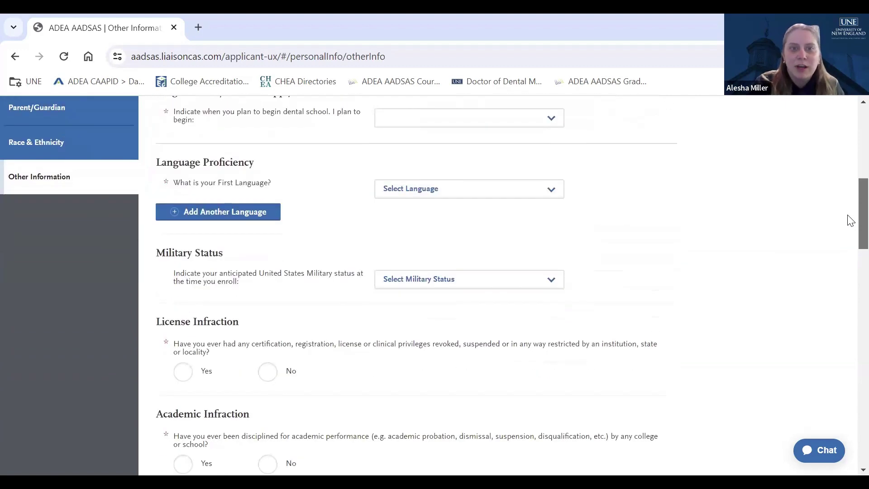
scroll(850, 220, down, 5)
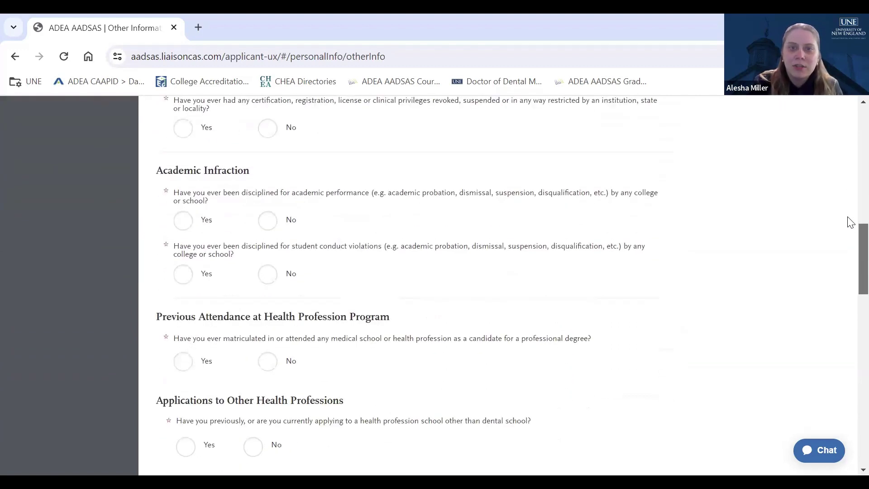
scroll(850, 221, down, 7)
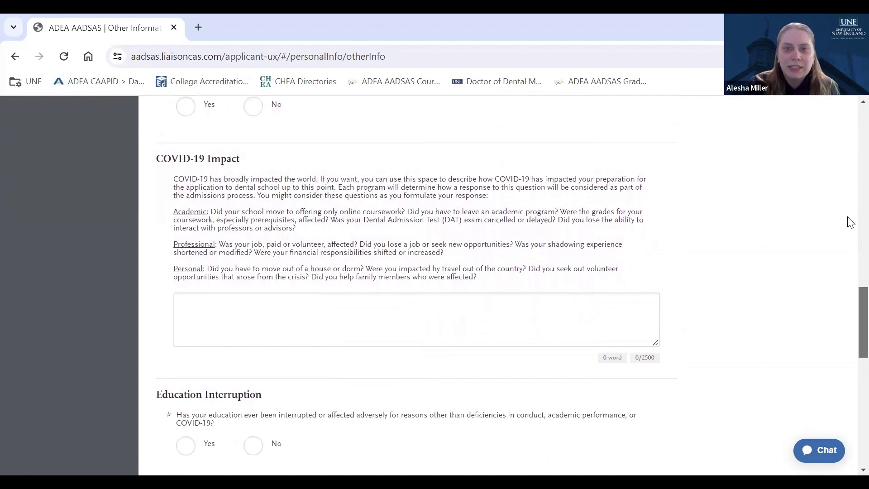
scroll(850, 222, down, 1)
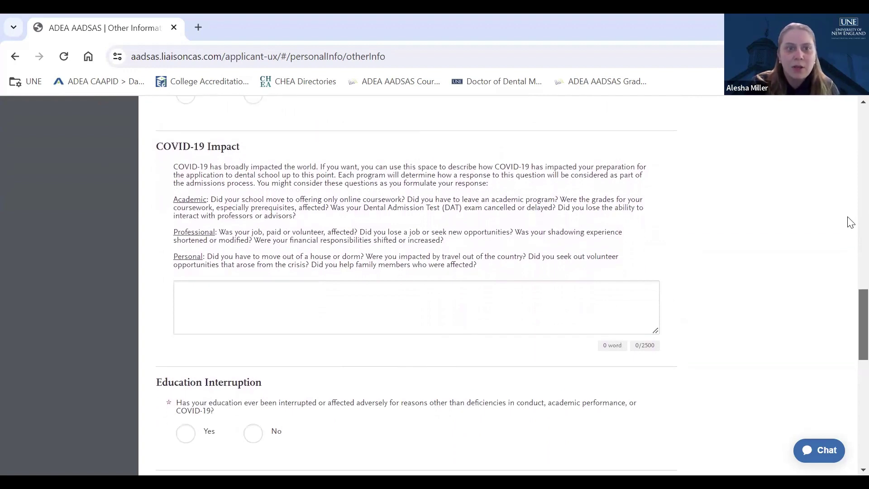
scroll(850, 222, down, 4)
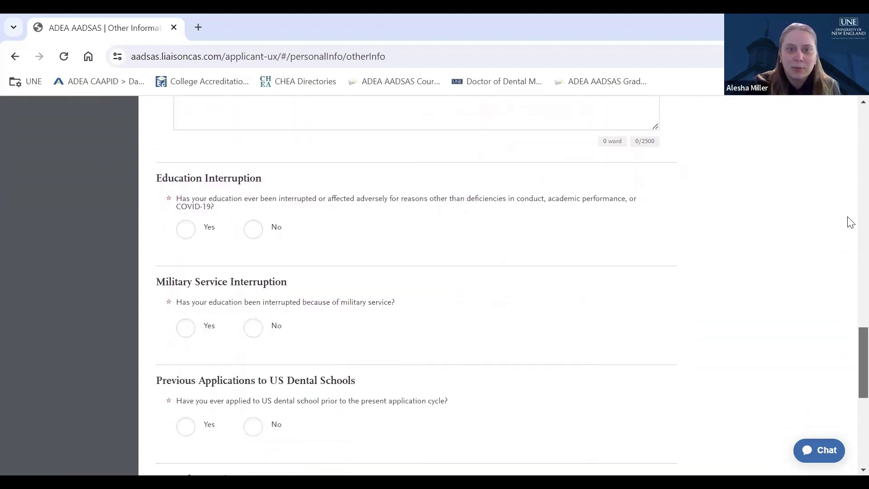
scroll(850, 222, down, 6)
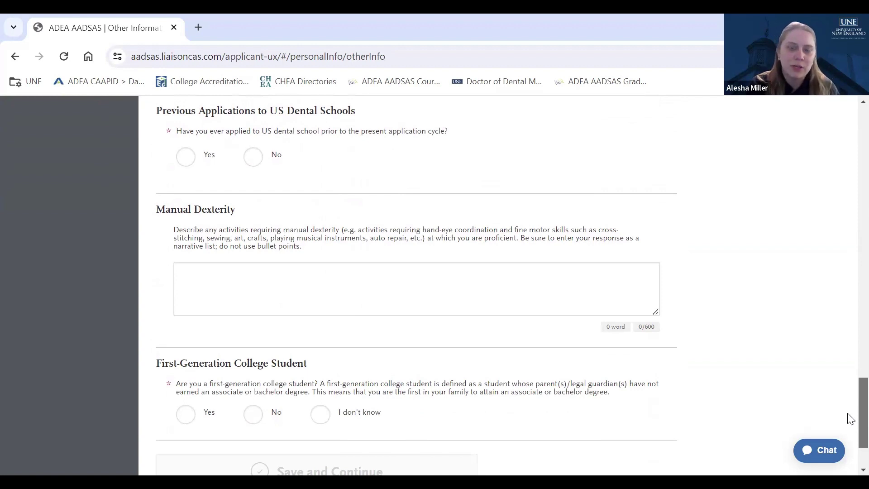
scroll(850, 419, up, 20)
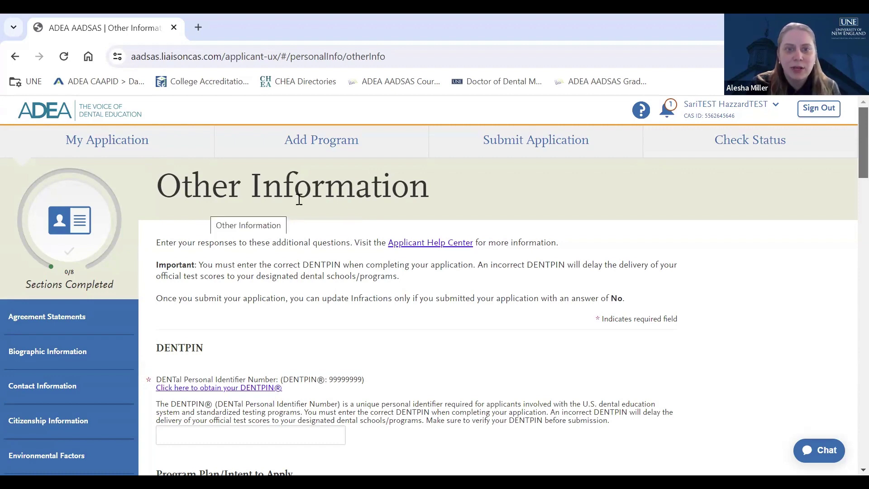
- Return to the My Application dashboard and expand the Academic History sections list
drag(862, 149, 851, 424)
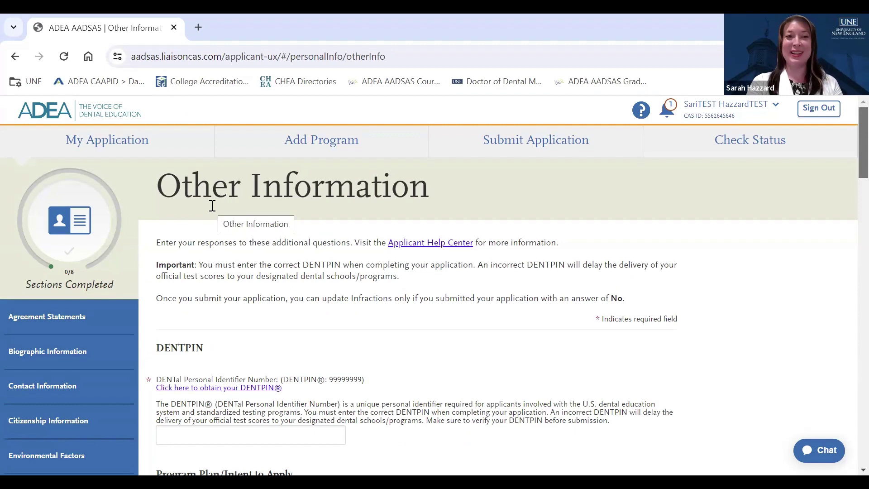
click(95, 138)
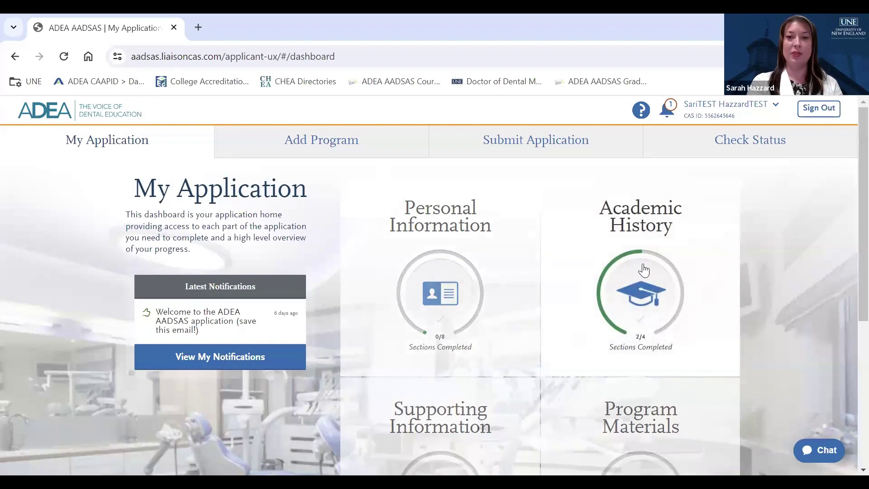
click(677, 247)
scroll(848, 195, down, 1)
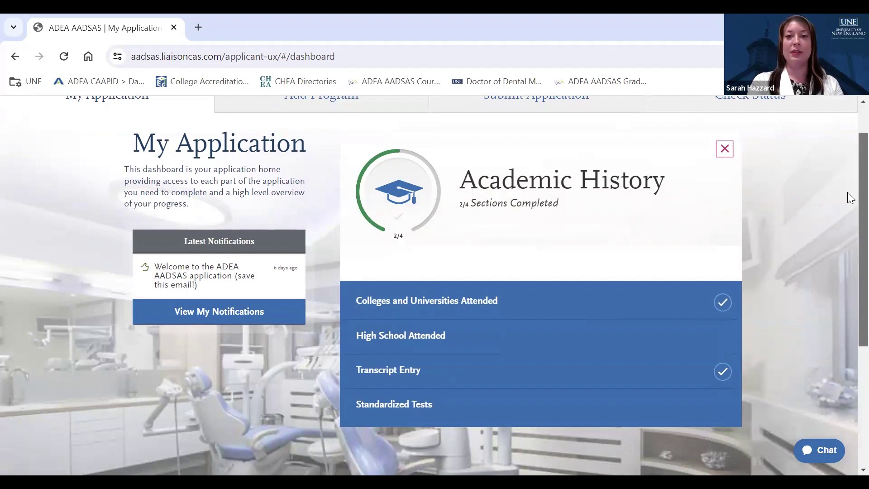
- Open Colleges and Universities Attended and scroll to the University of New England entry
click(490, 300)
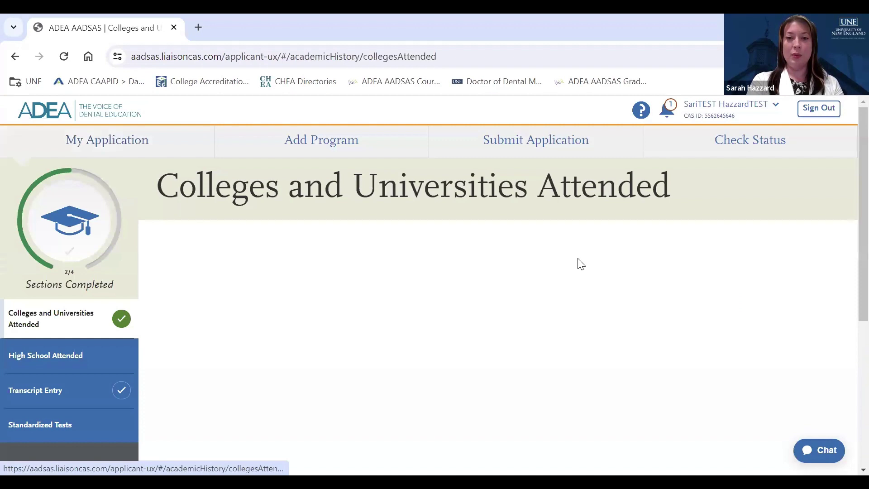
scroll(848, 176, down, 2)
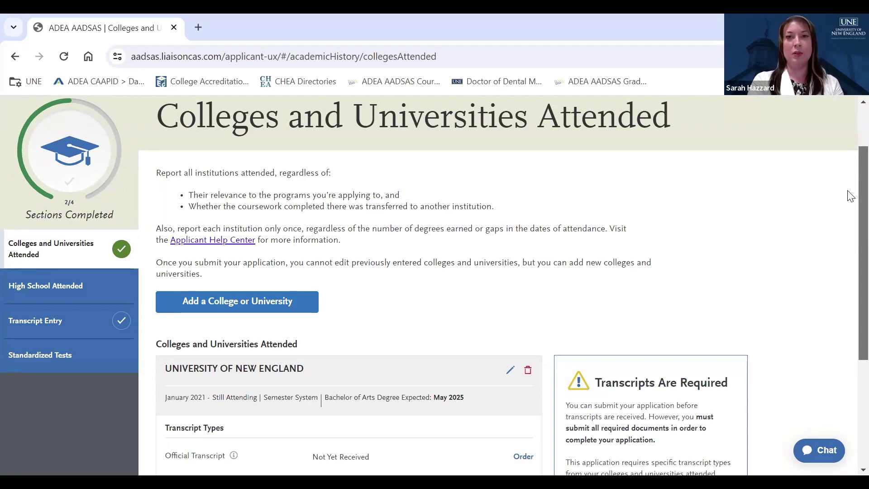
- Open the Transcript Entry section of Academic History
click(64, 321)
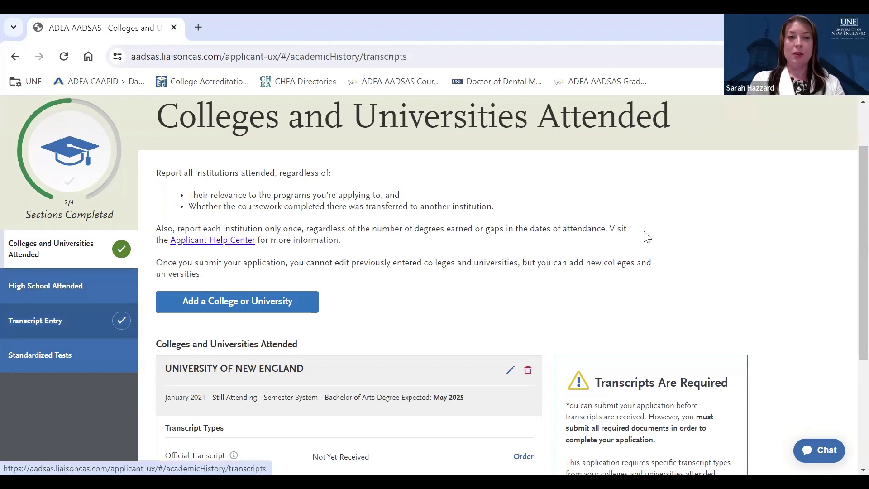
scroll(847, 173, down, 5)
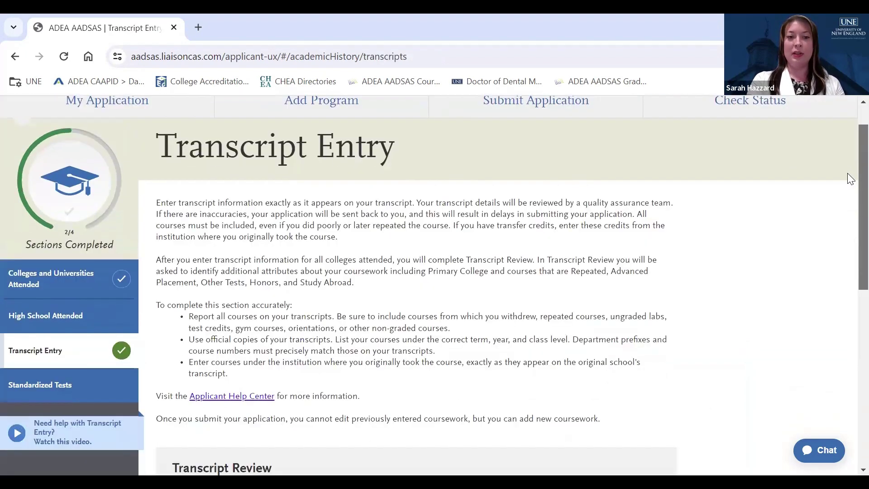
scroll(849, 213, down, 2)
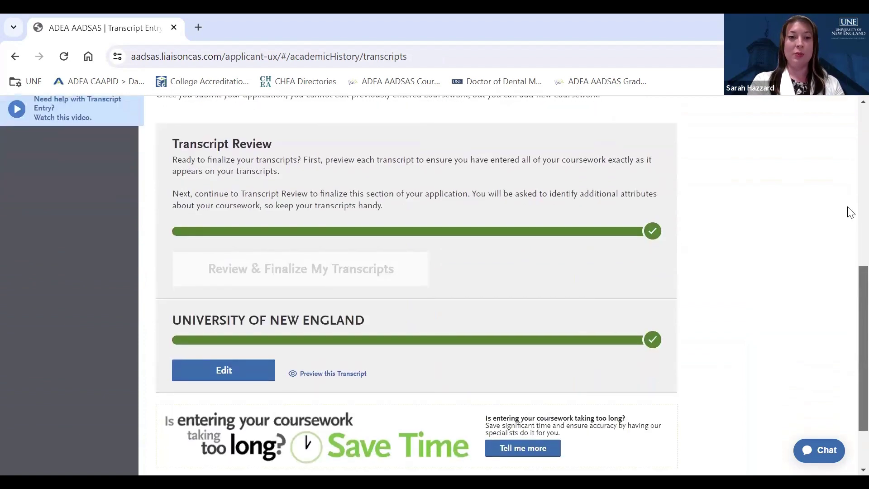
- Edit the University of New England transcript and bring the Spring 2021 Freshman courses into view
click(224, 370)
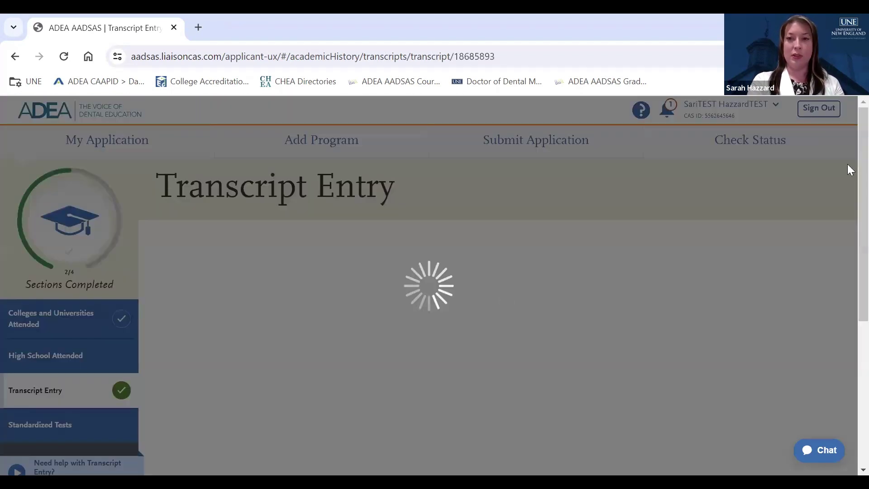
scroll(849, 170, up, 2)
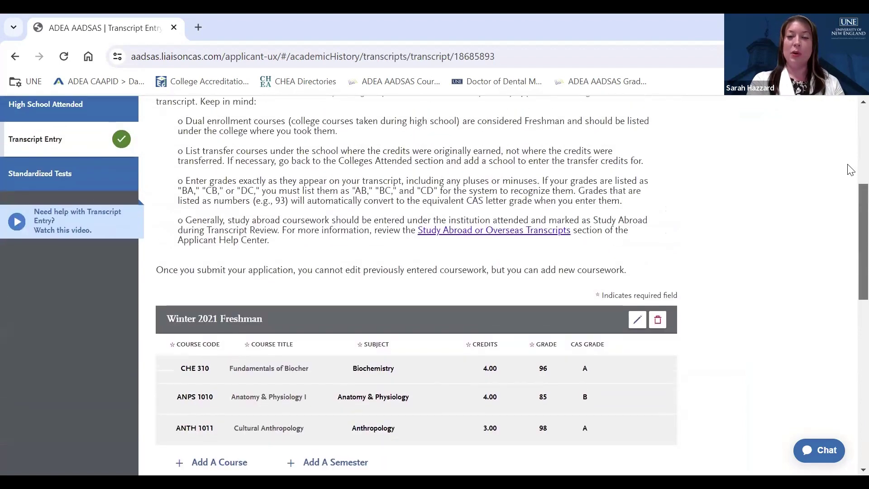
scroll(846, 211, up, 2)
scroll(845, 210, up, 1)
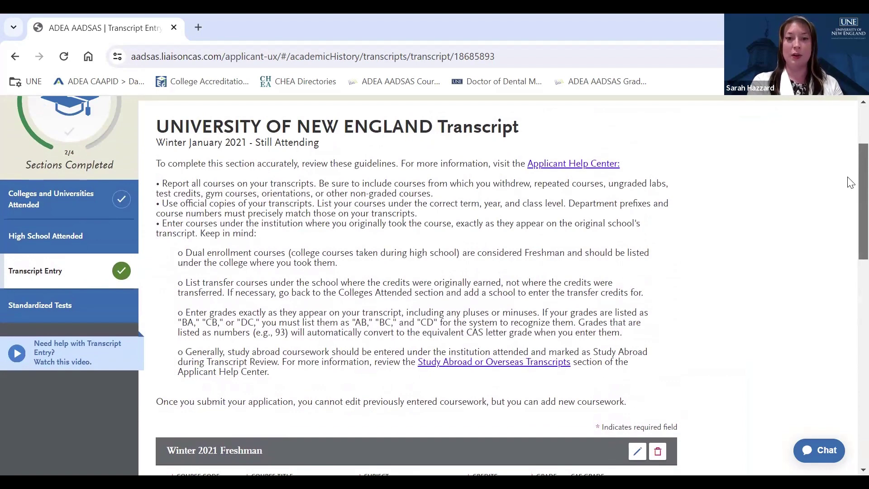
scroll(849, 194, down, 7)
scroll(850, 219, down, 3)
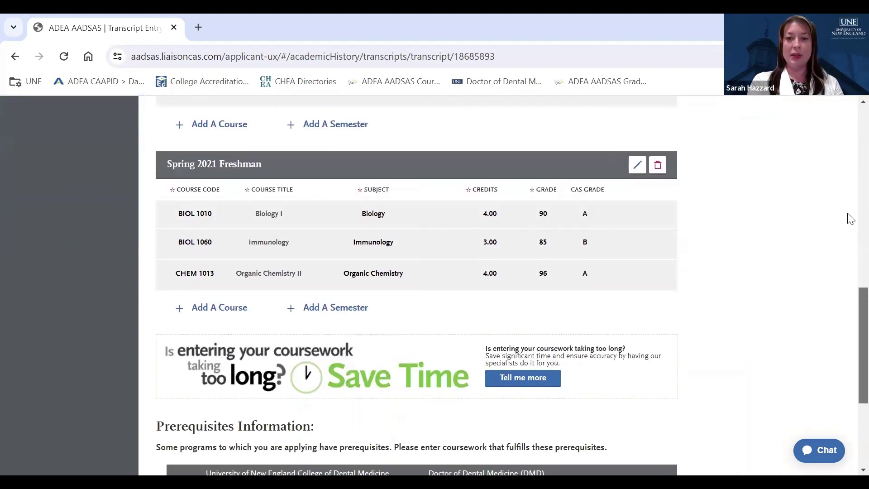
scroll(849, 218, down, 1)
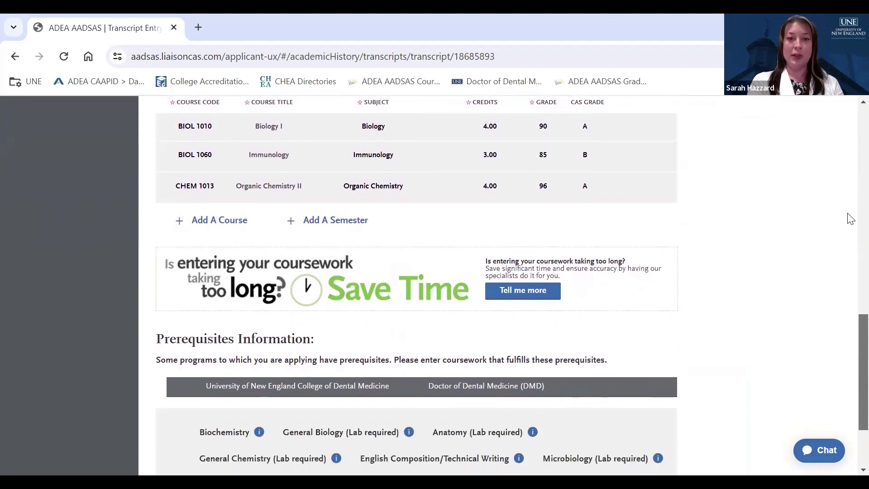
scroll(848, 218, up, 1)
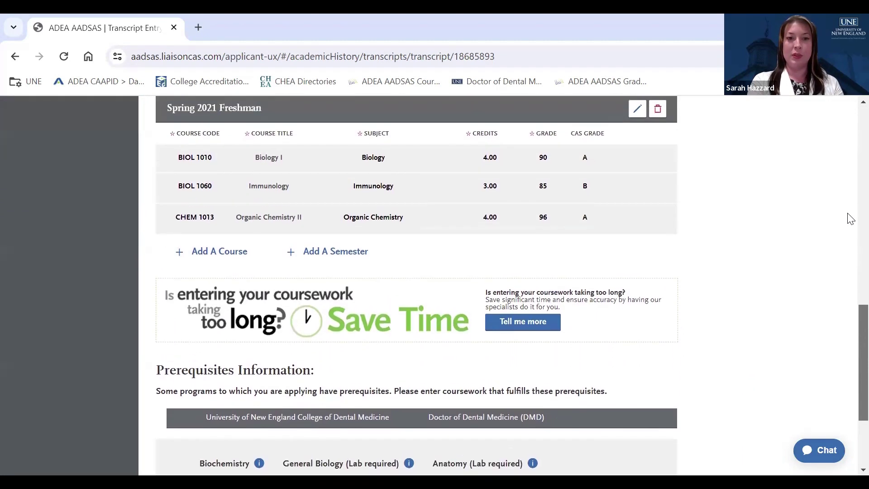
click(343, 256)
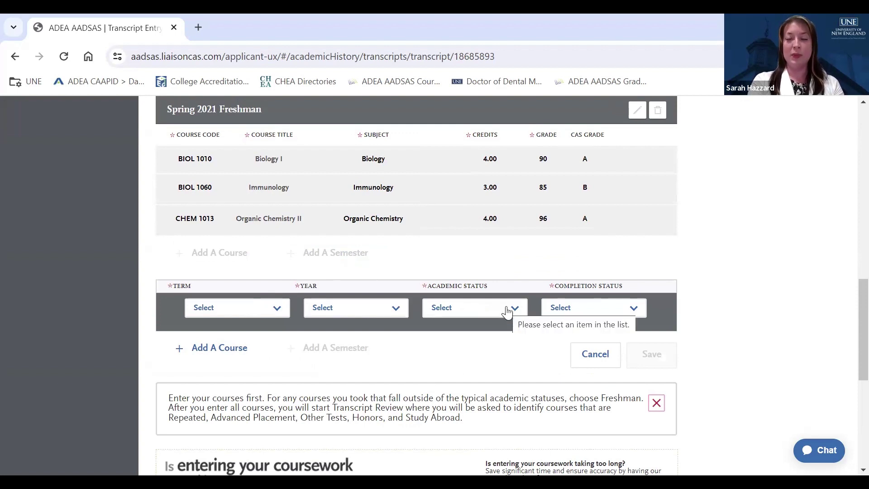
click(612, 312)
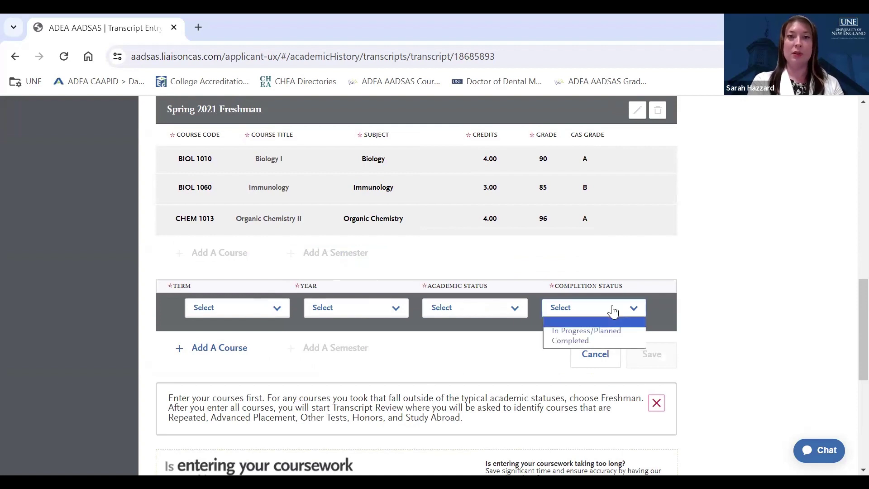
click(613, 312)
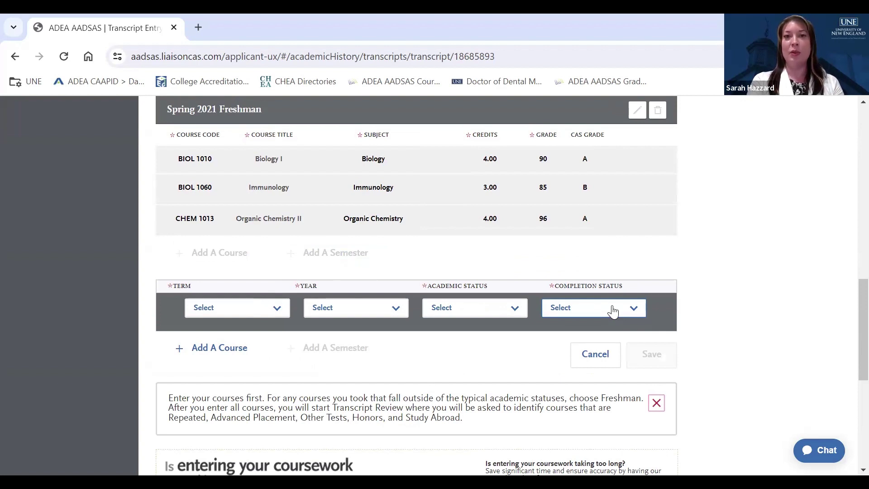
click(231, 348)
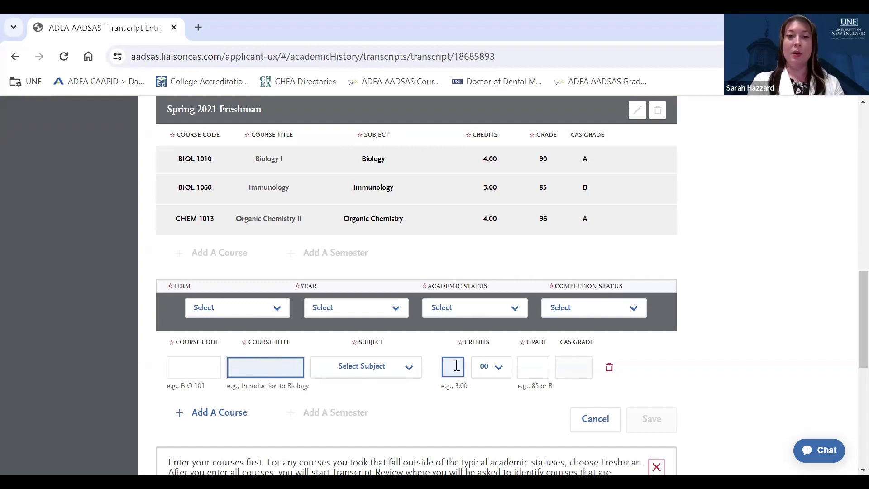
click(534, 367)
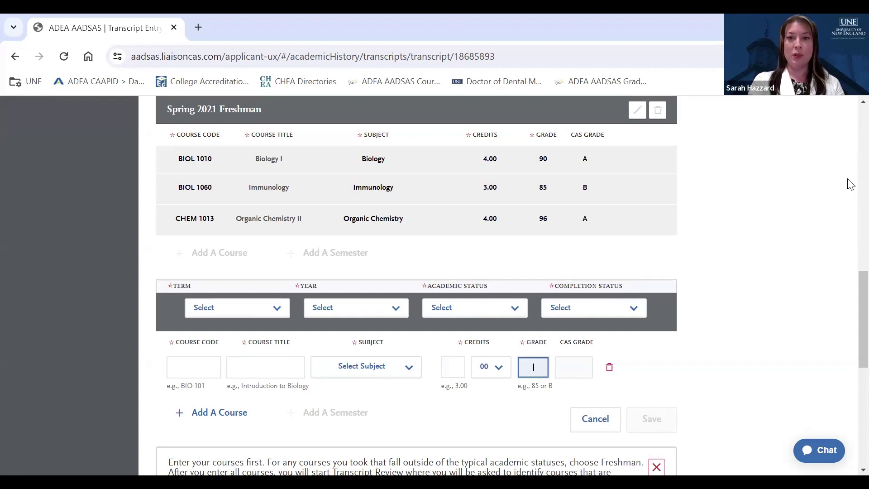
scroll(849, 185, up, 7)
scroll(850, 208, down, 3)
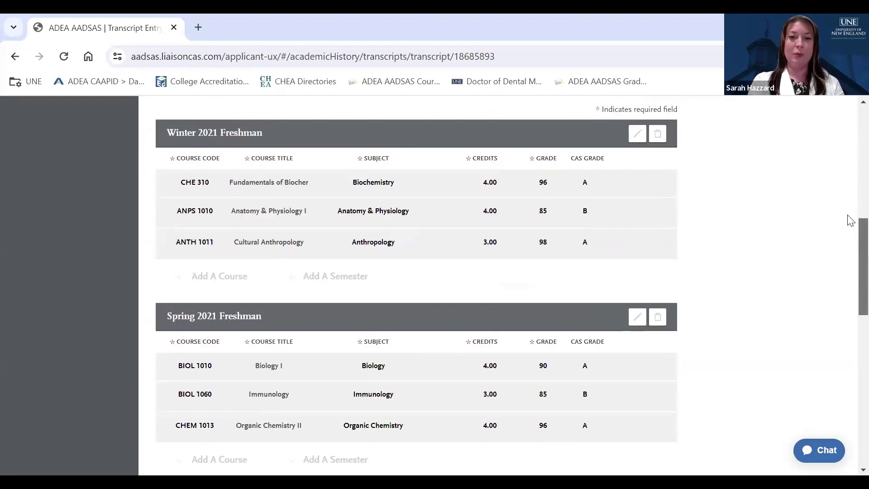
scroll(849, 220, down, 6)
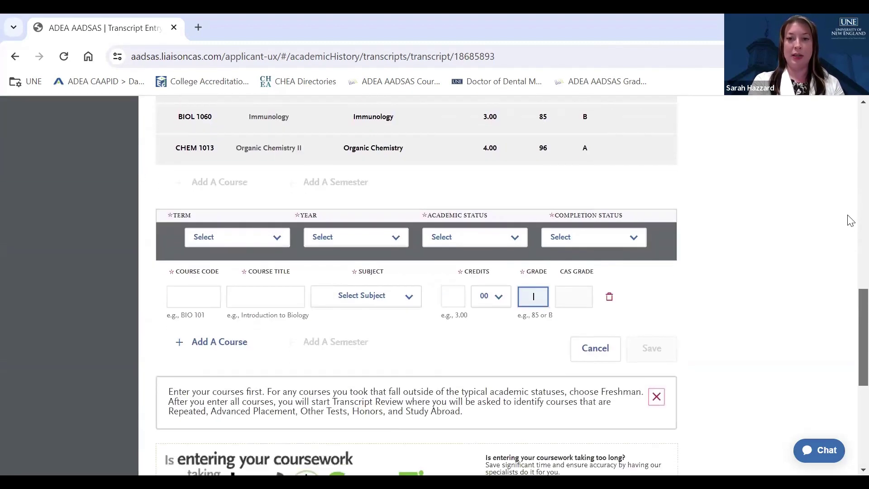
click(589, 362)
scroll(849, 185, up, 10)
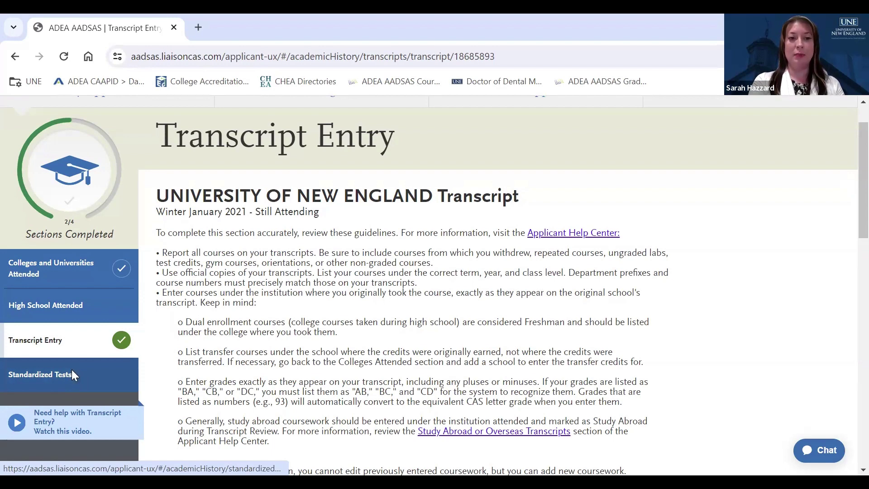
- Start a new US DAT score entry in Standardized Tests, leaving the test date empty
click(73, 376)
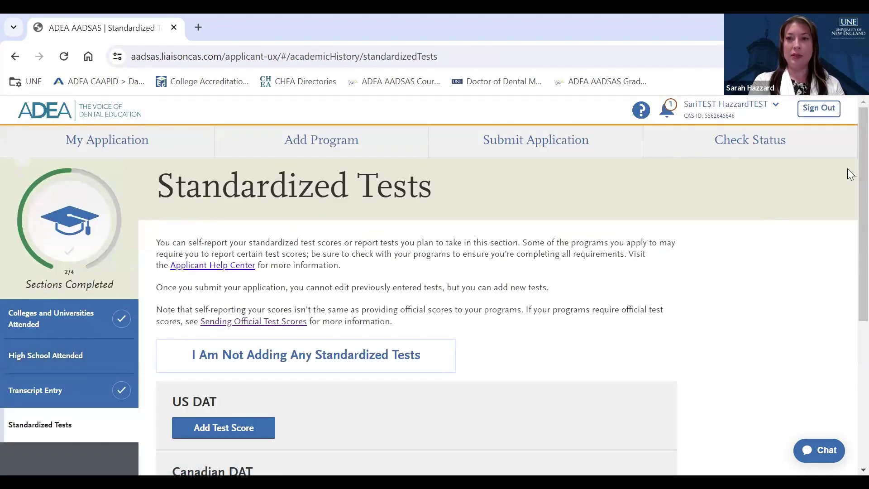
scroll(847, 175, down, 3)
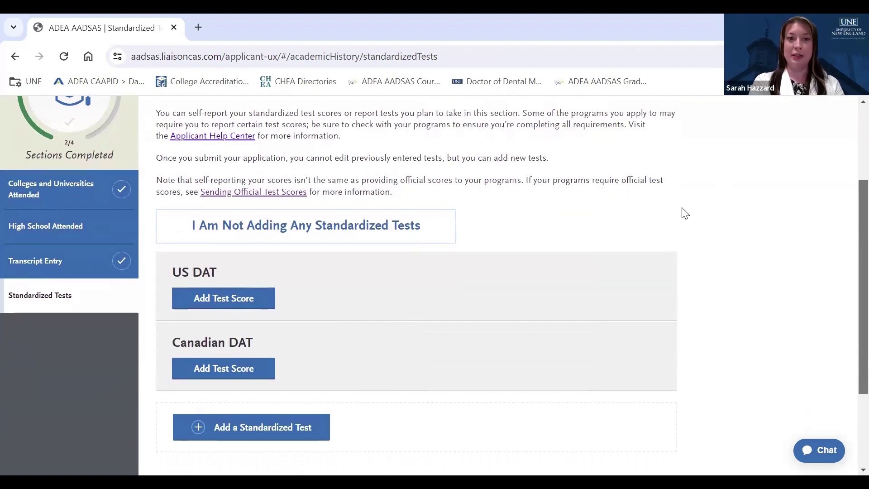
click(242, 300)
drag(850, 120, 848, 204)
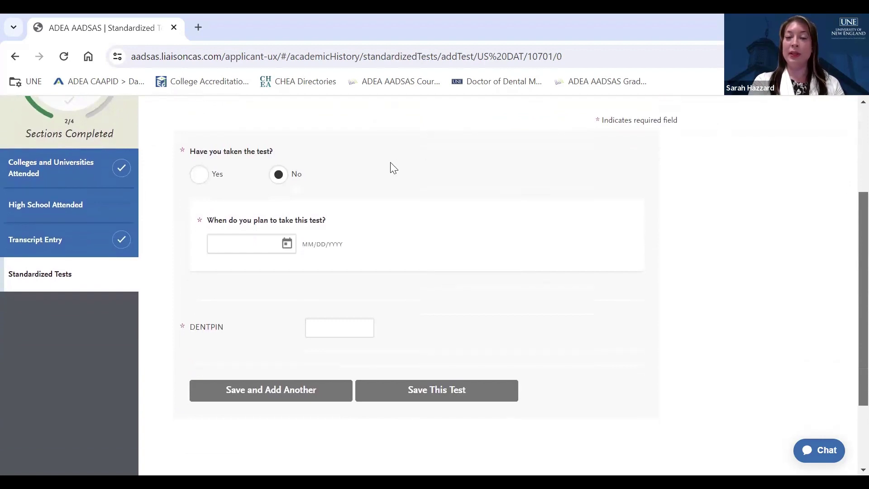
click(288, 244)
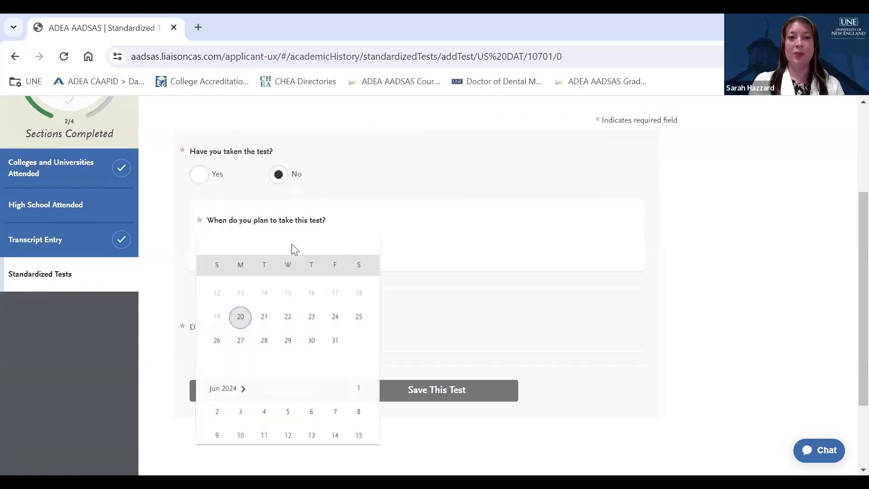
click(519, 235)
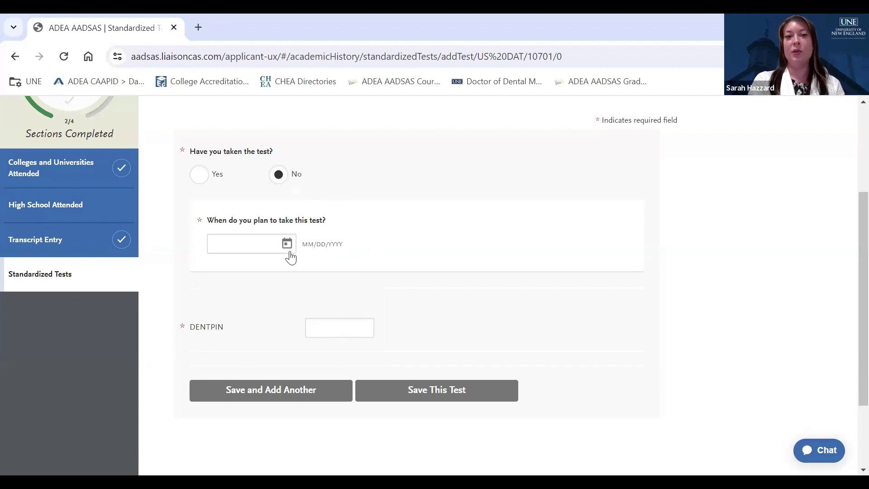
- Answer Yes to having taken the test and review the DENTPIN and section score fields
click(199, 177)
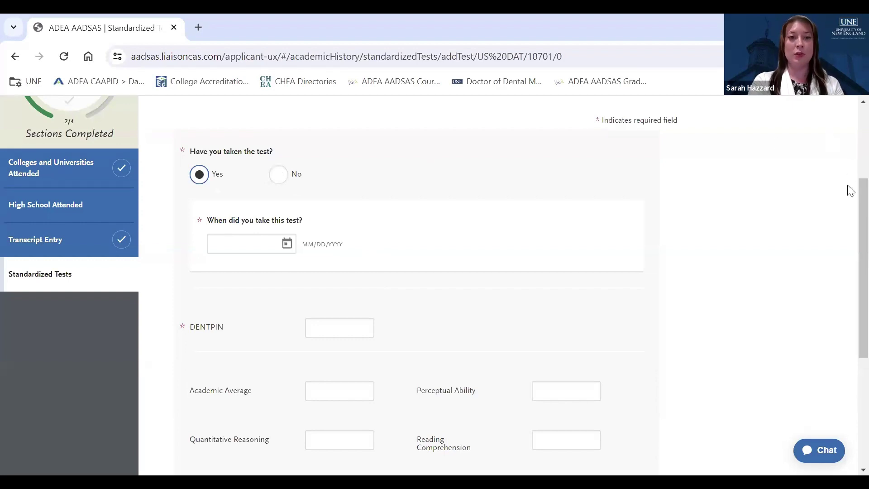
scroll(848, 195, down, 1)
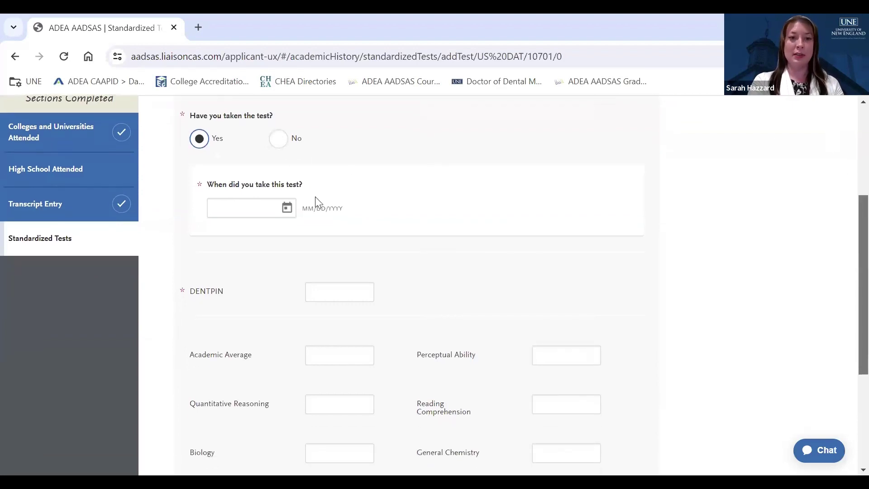
scroll(849, 213, down, 3)
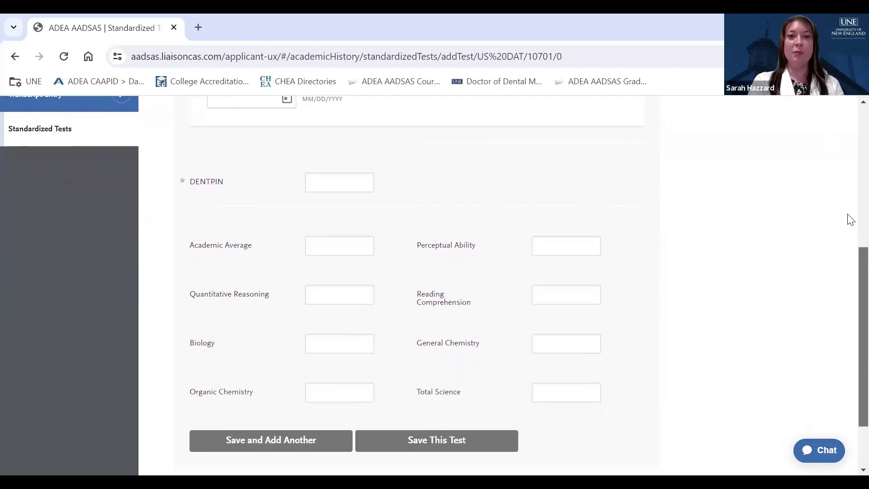
scroll(849, 219, down, 1)
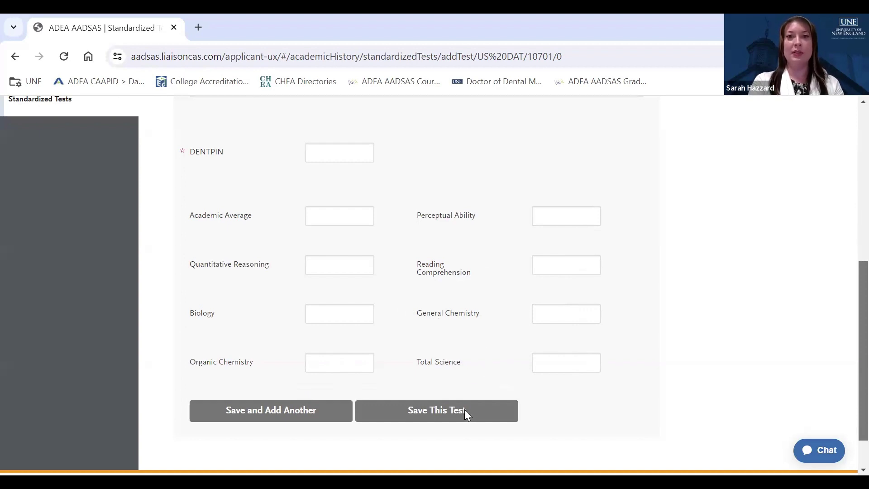
scroll(847, 145, up, 7)
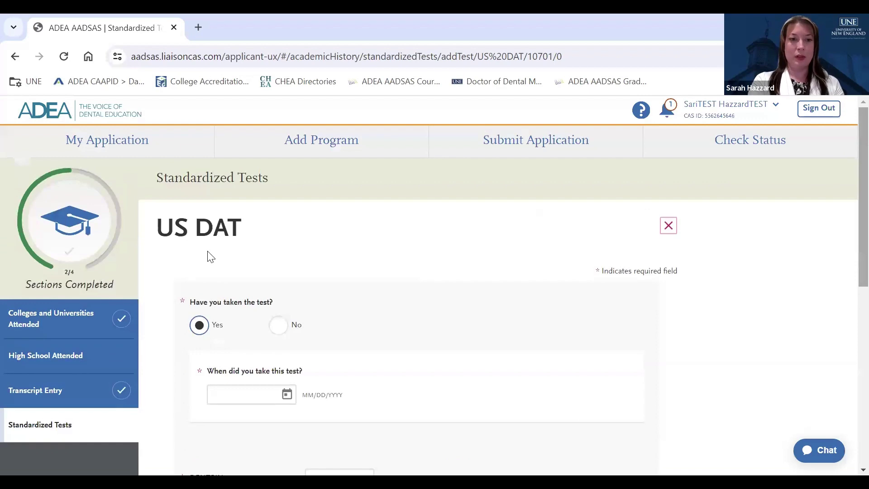
- Close the US DAT form without saving and look over the Standardized Tests list
click(668, 226)
scroll(849, 191, down, 3)
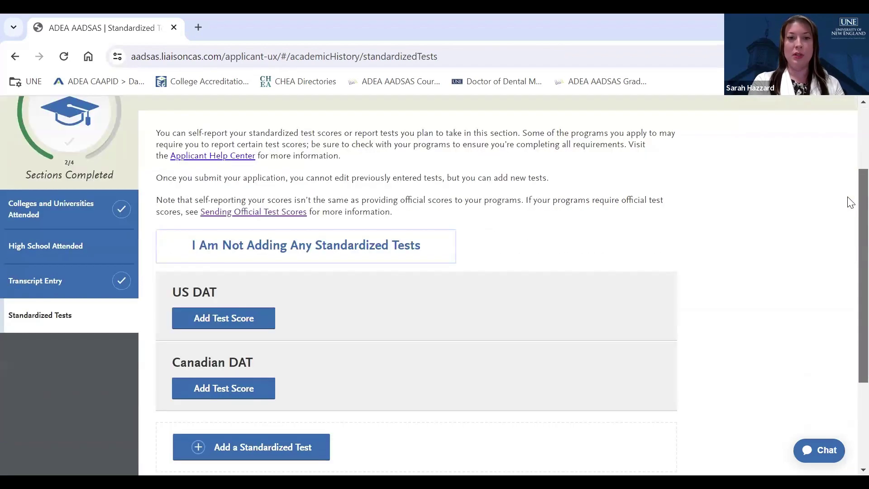
scroll(849, 202, down, 2)
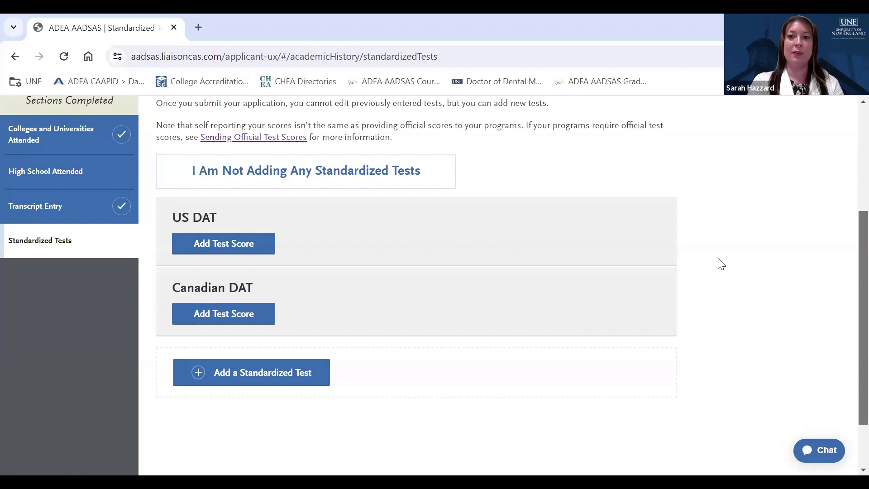
scroll(850, 178, up, 4)
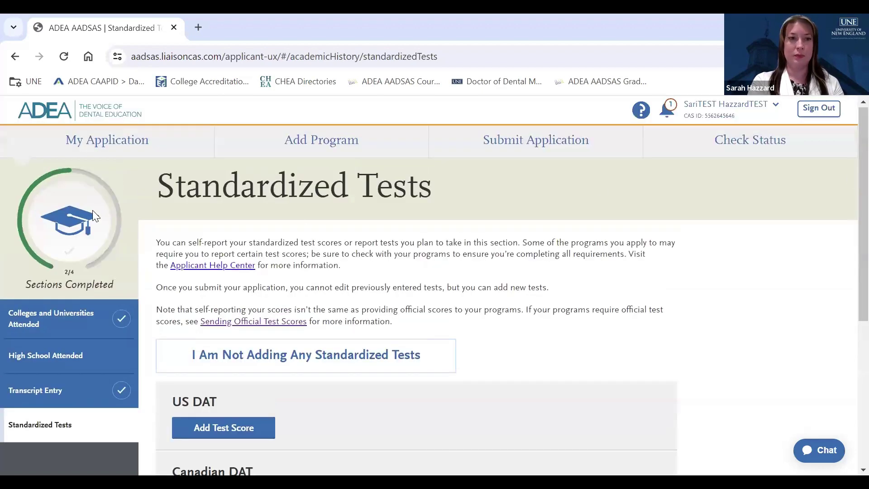
- From the dashboard, open Supporting Information's Evaluations page down to Create Evaluation Request
click(102, 143)
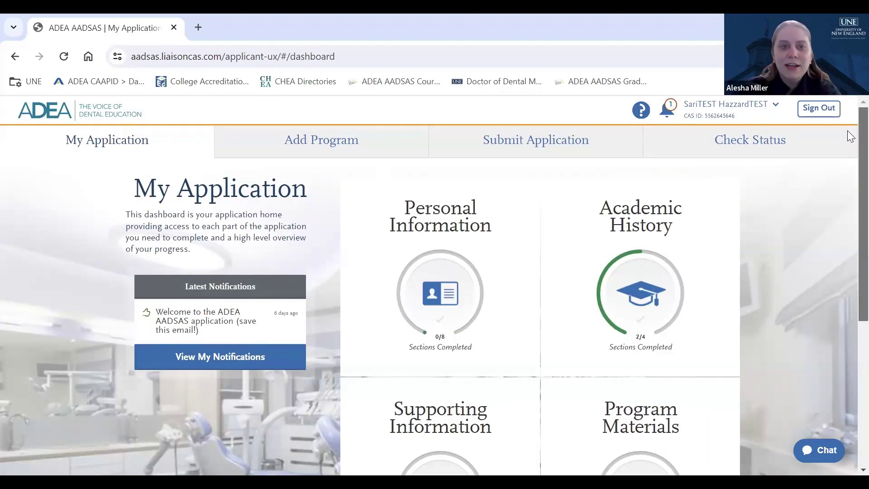
scroll(849, 145, down, 1)
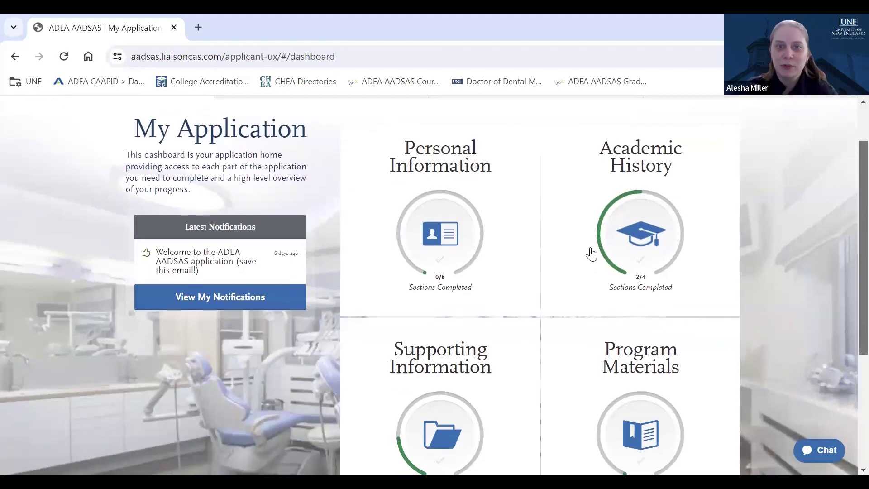
click(468, 355)
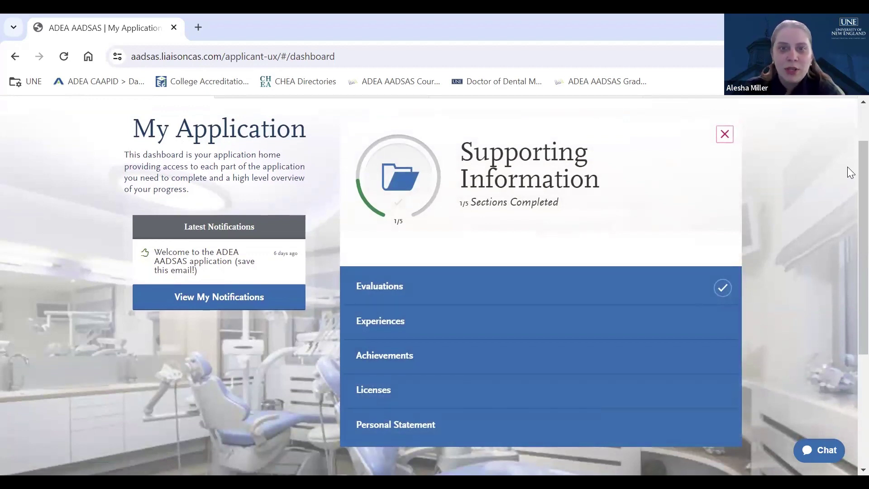
click(558, 288)
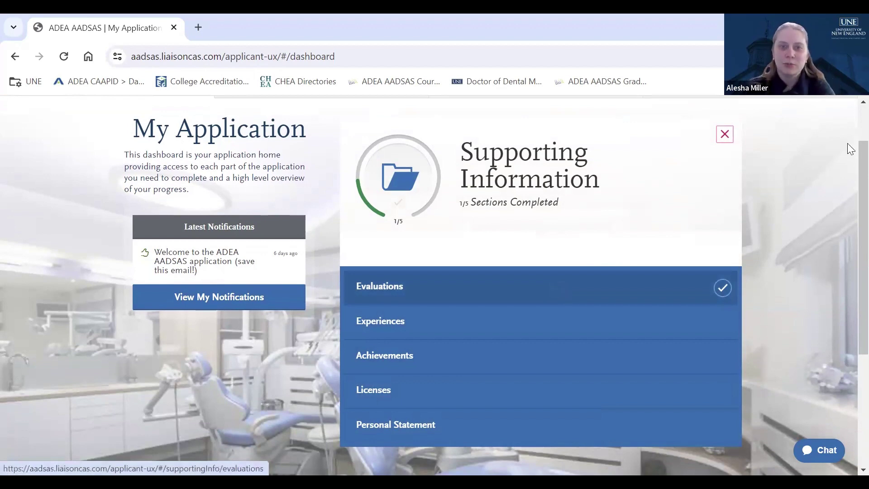
scroll(849, 158, down, 2)
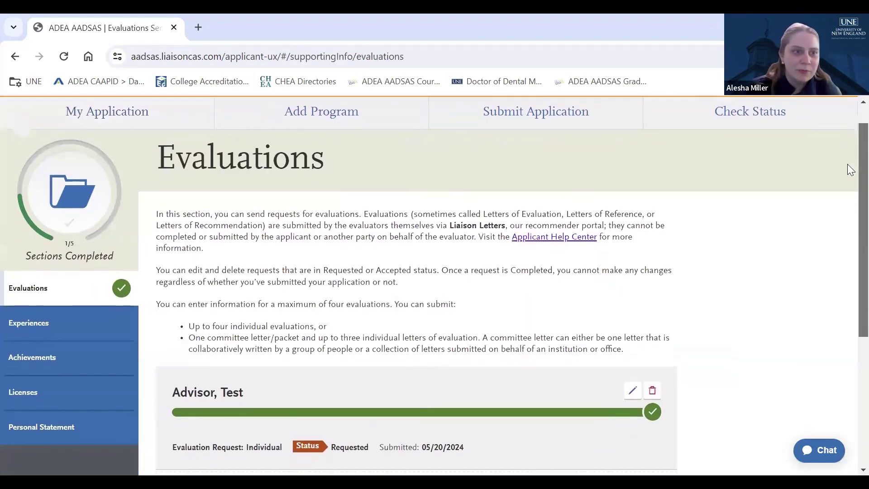
scroll(850, 186, down, 1)
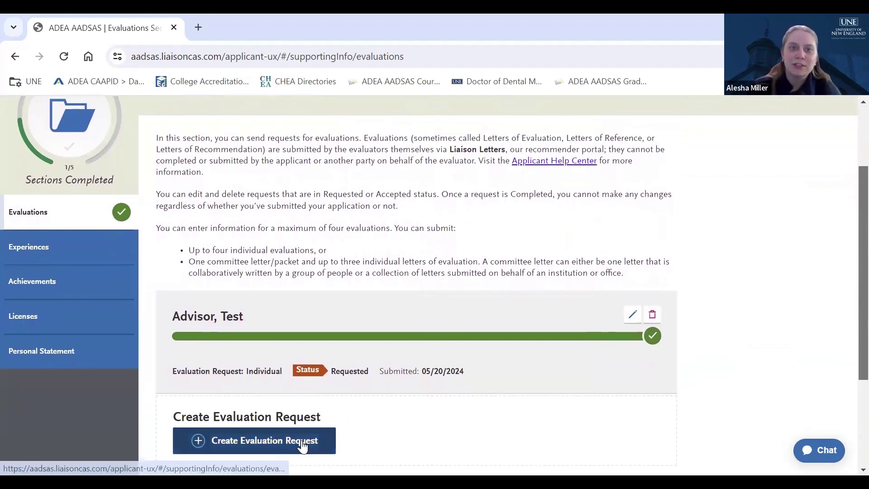
- Start a new evaluation request and scroll through the blank Create Evaluation Request form
click(248, 441)
scroll(847, 135, down, 2)
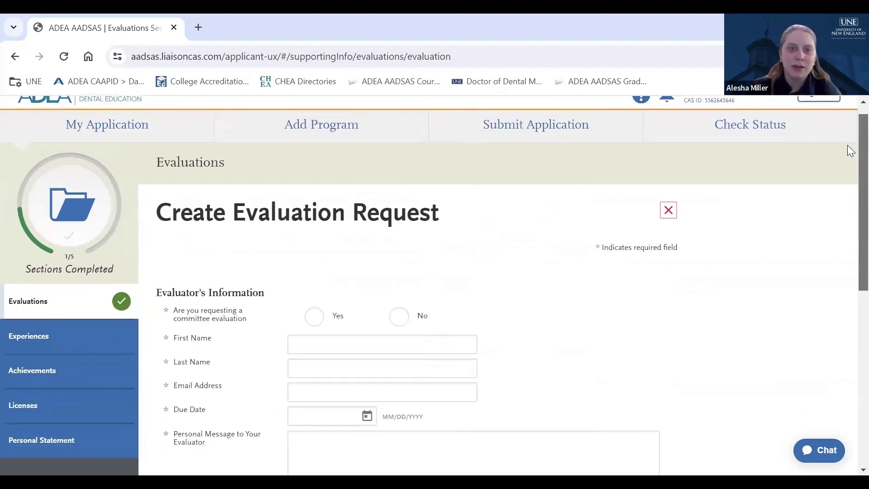
scroll(849, 192, down, 1)
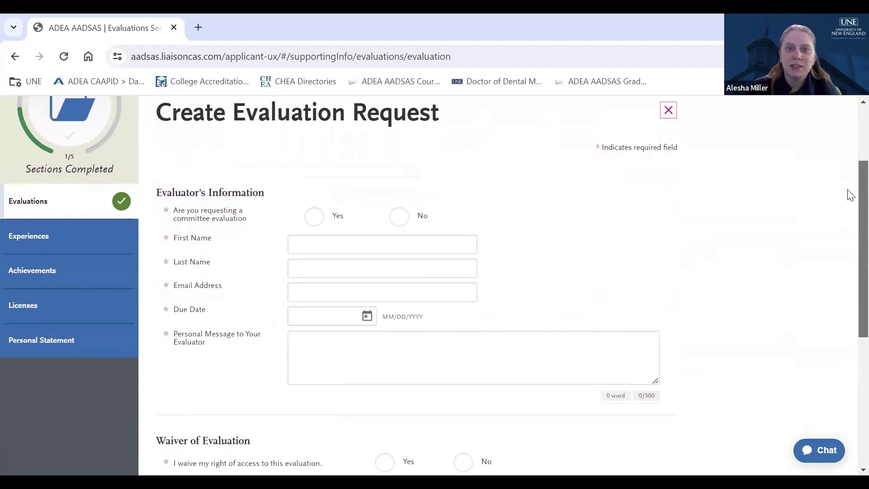
scroll(850, 197, down, 1)
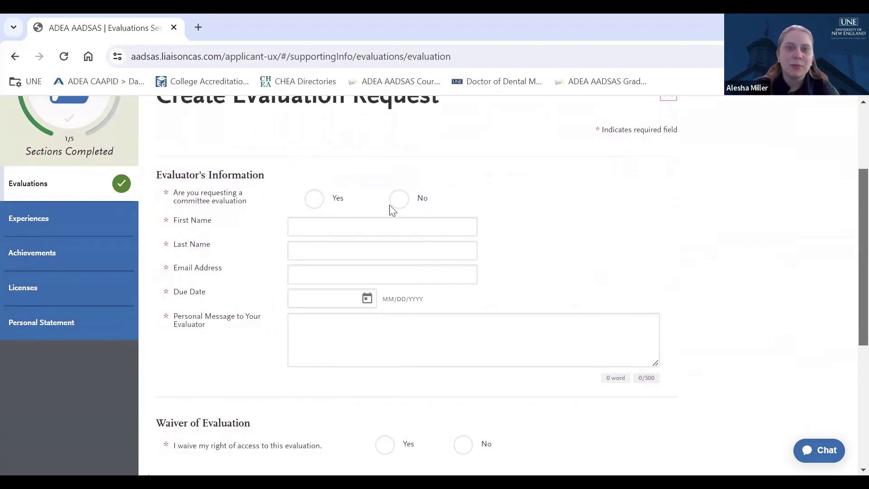
scroll(850, 190, down, 3)
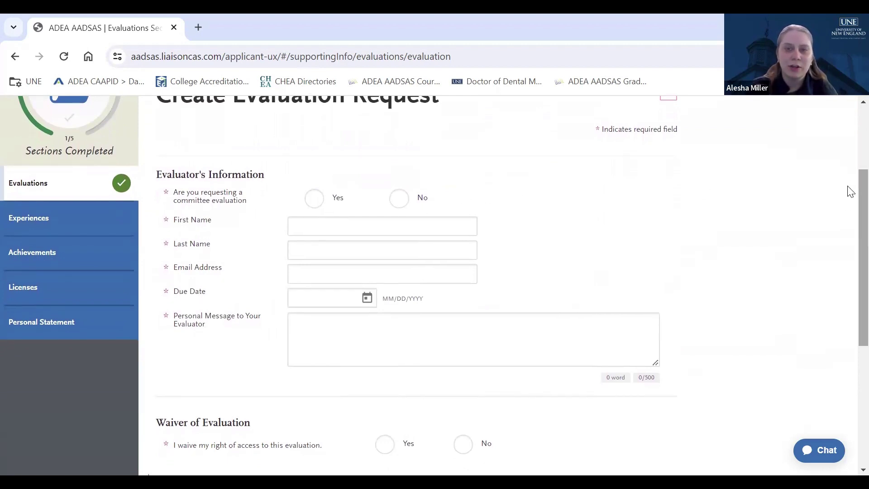
scroll(850, 222, down, 1)
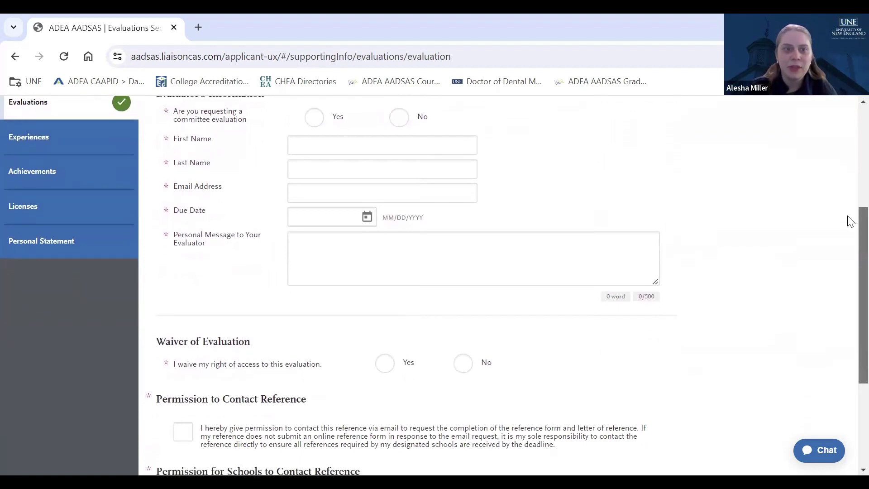
scroll(849, 222, down, 3)
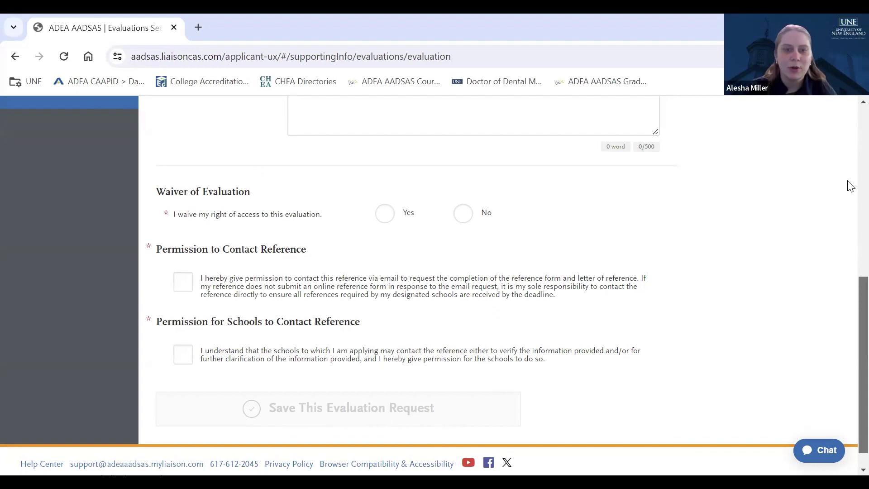
scroll(850, 186, up, 15)
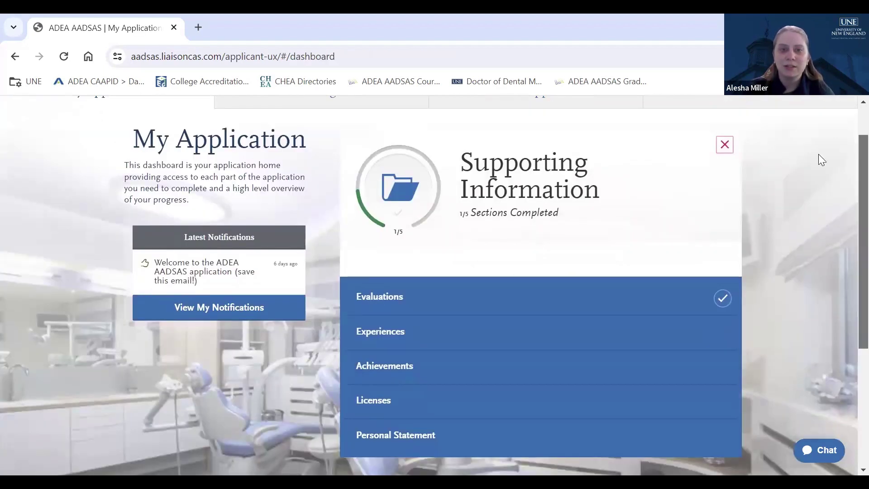
- Review the existing Requested evaluation in Evaluations, then go to the Experiences section
click(511, 295)
scroll(846, 149, down, 2)
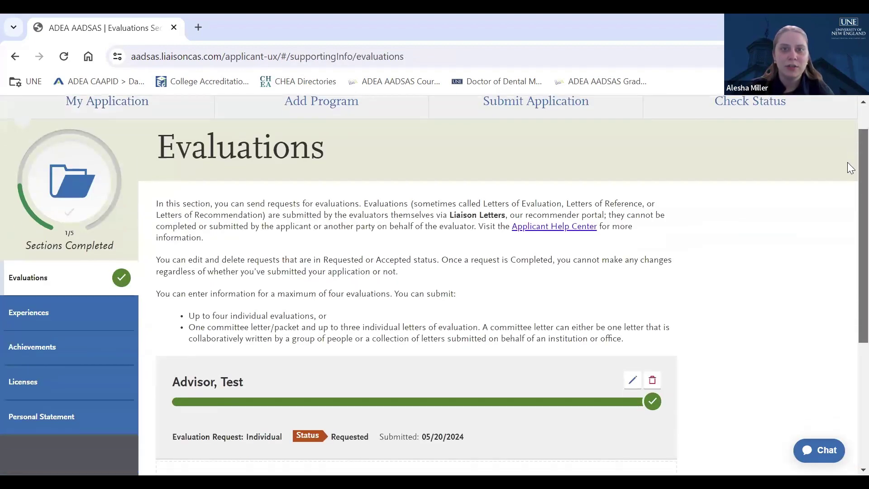
scroll(849, 181, down, 2)
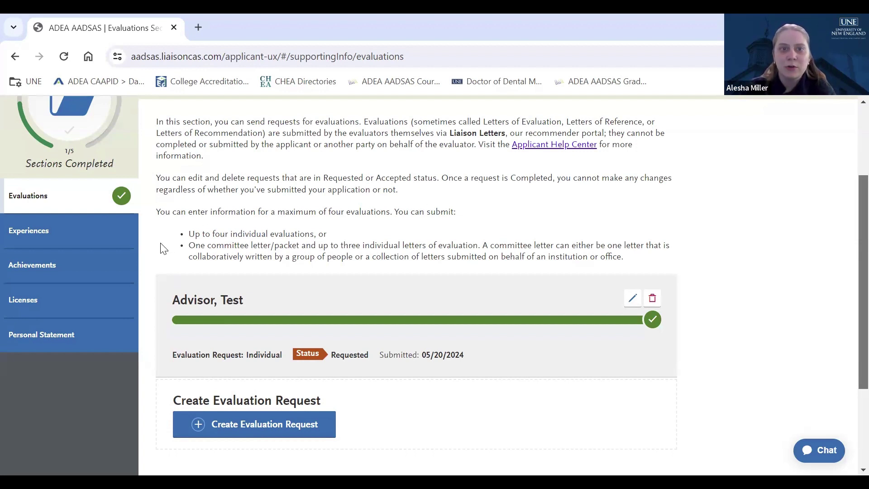
click(77, 232)
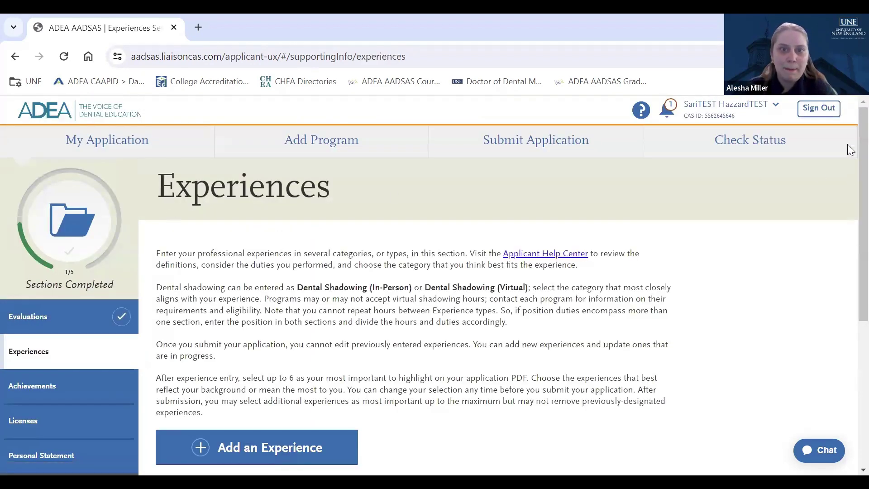
- Start a new entry in Experiences to bring up the blank Add Your Experiences form
scroll(847, 186, down, 2)
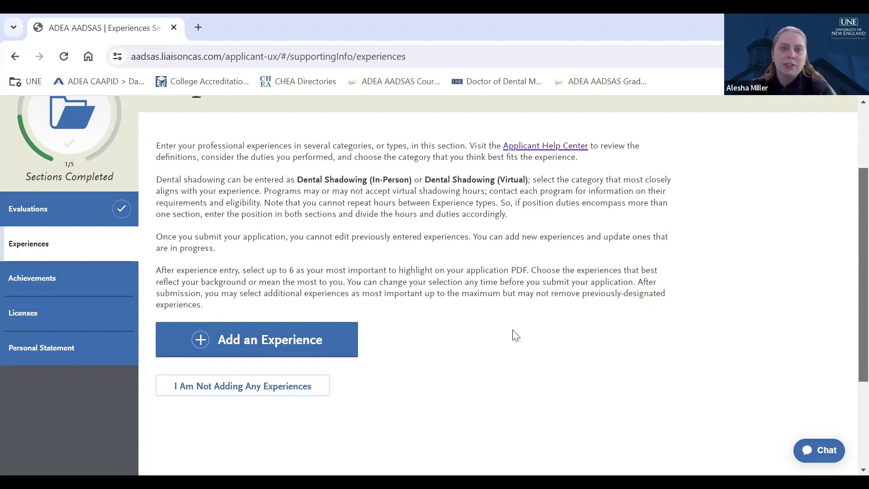
click(320, 339)
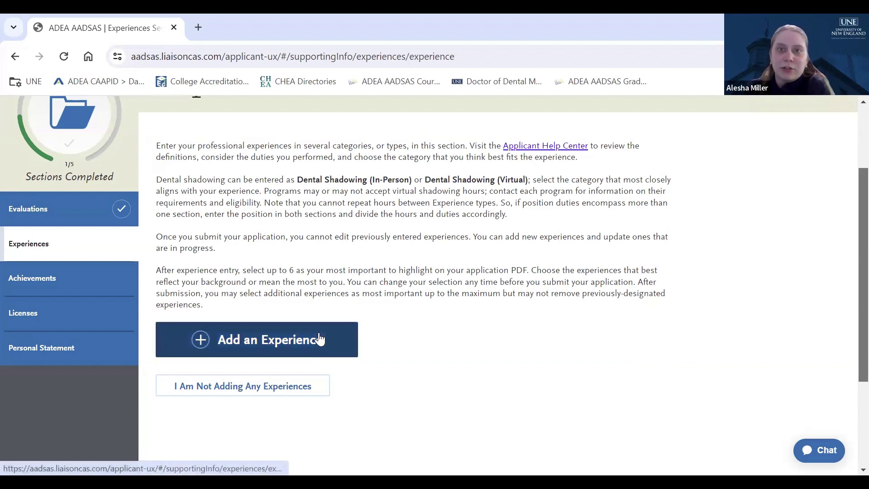
scroll(848, 176, down, 1)
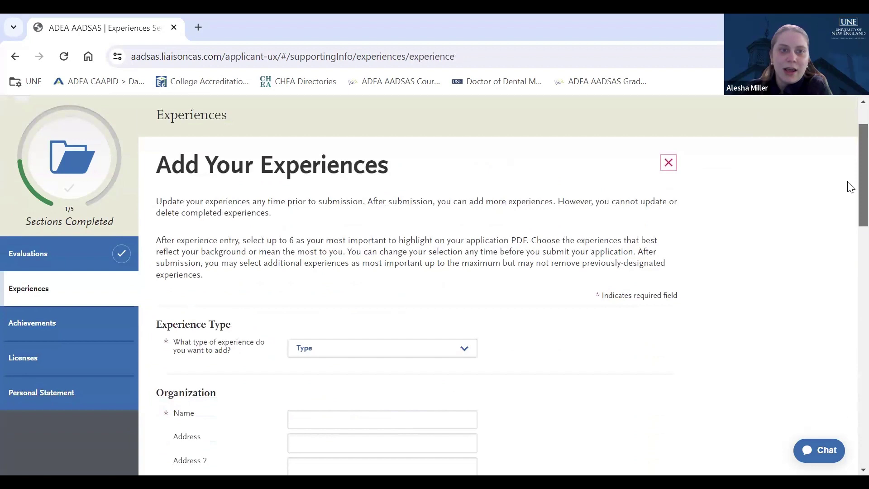
scroll(848, 199, down, 2)
- Browse the Experience Type options without selecting one, leaving the form empty
click(471, 219)
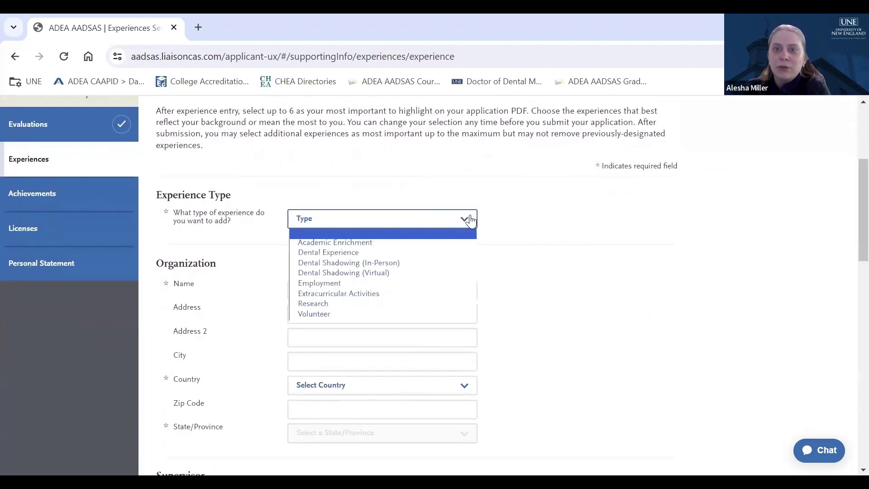
scroll(847, 183, down, 2)
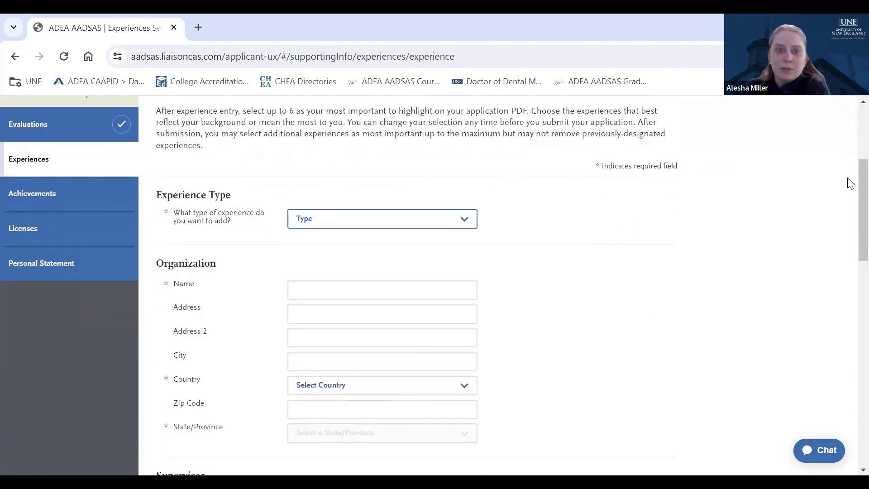
scroll(849, 190, down, 1)
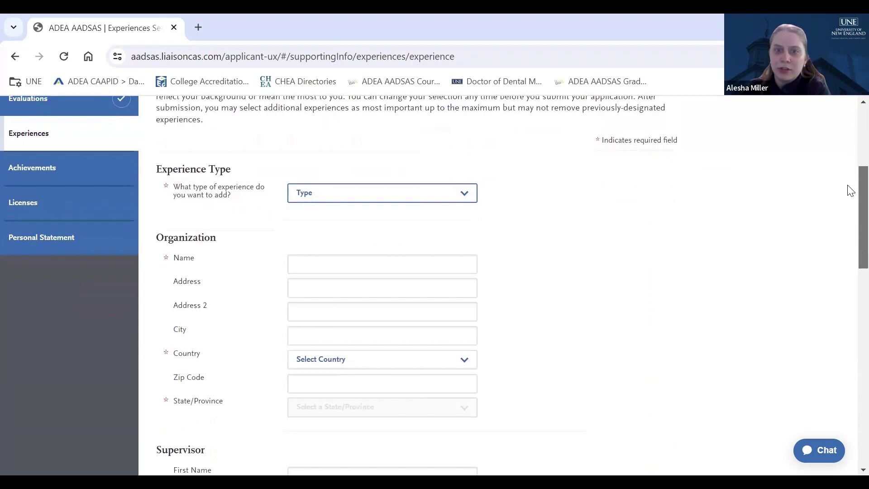
scroll(849, 194, down, 3)
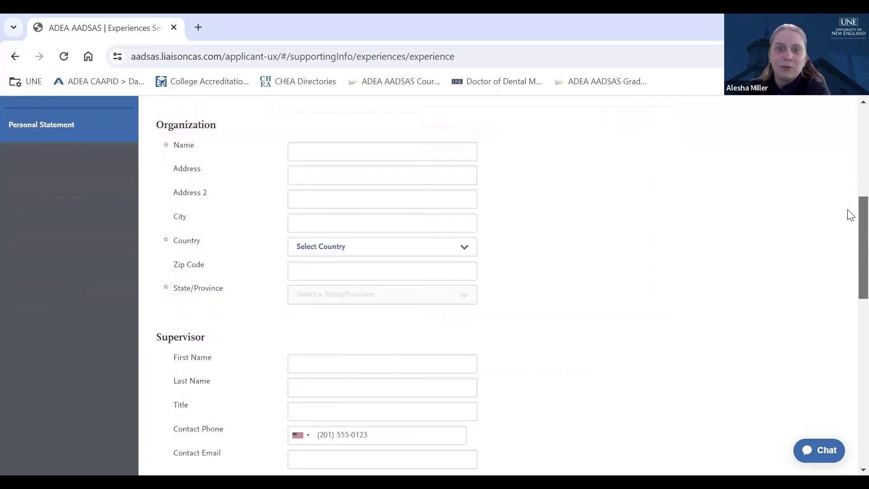
scroll(850, 215, down, 5)
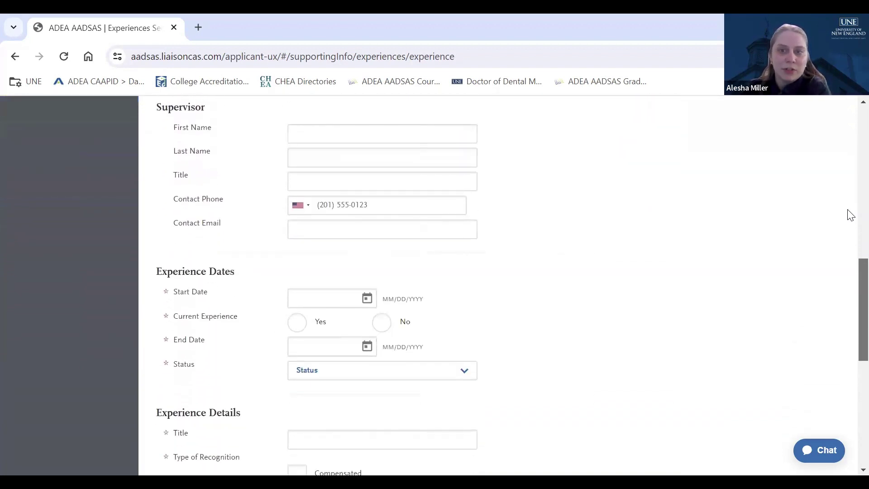
scroll(850, 215, down, 8)
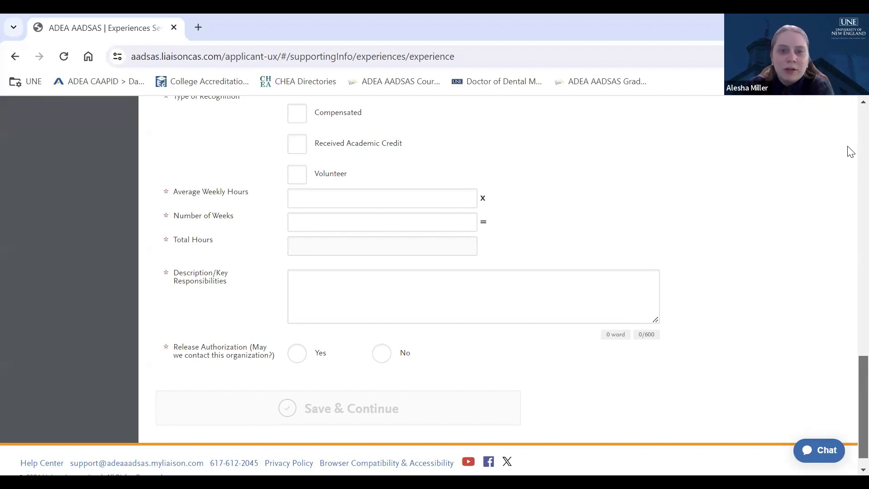
scroll(851, 153, up, 20)
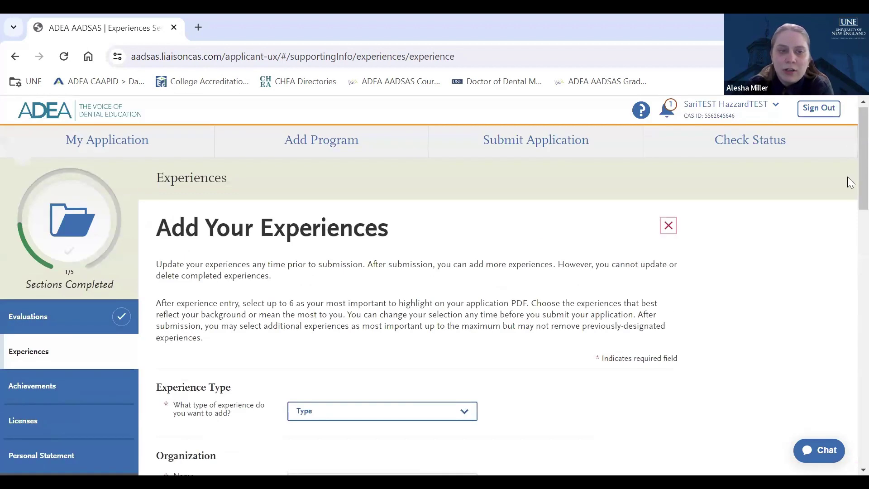
scroll(847, 177, down, 3)
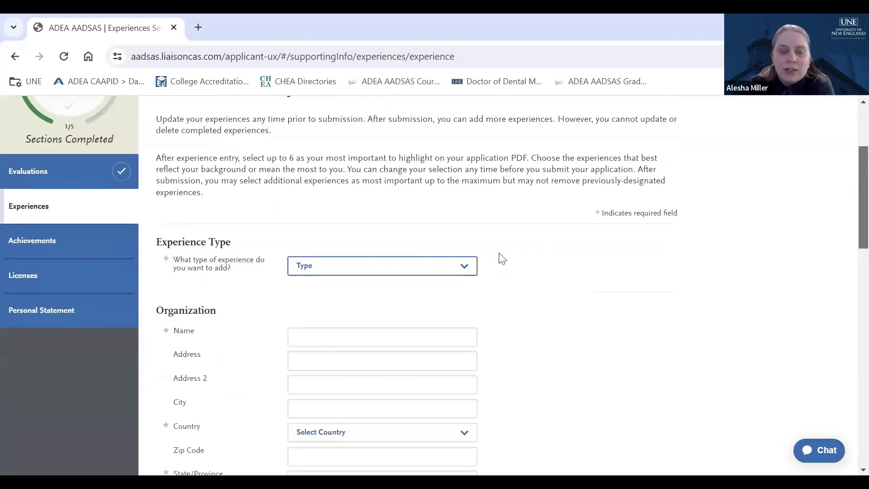
click(468, 268)
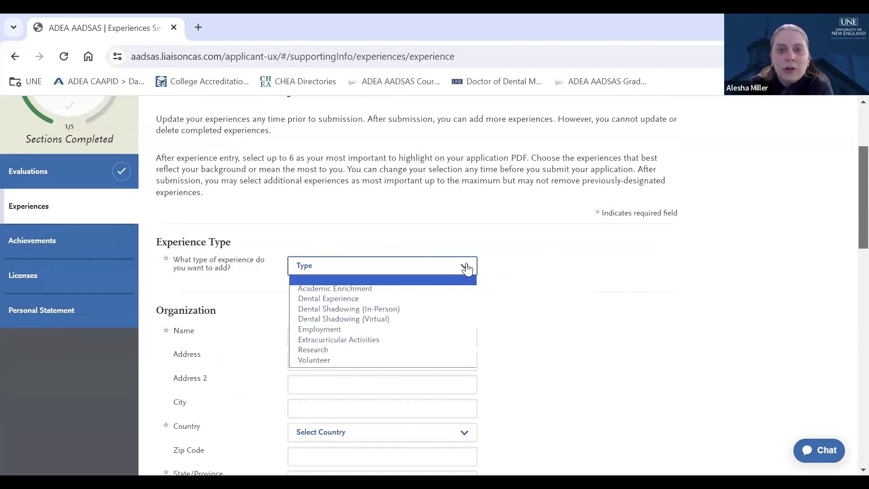
click(468, 269)
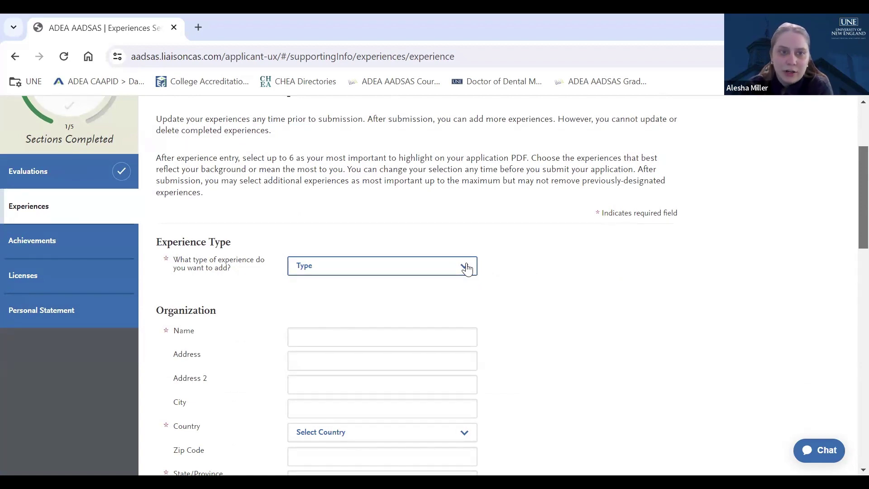
click(467, 269)
scroll(850, 141, up, 2)
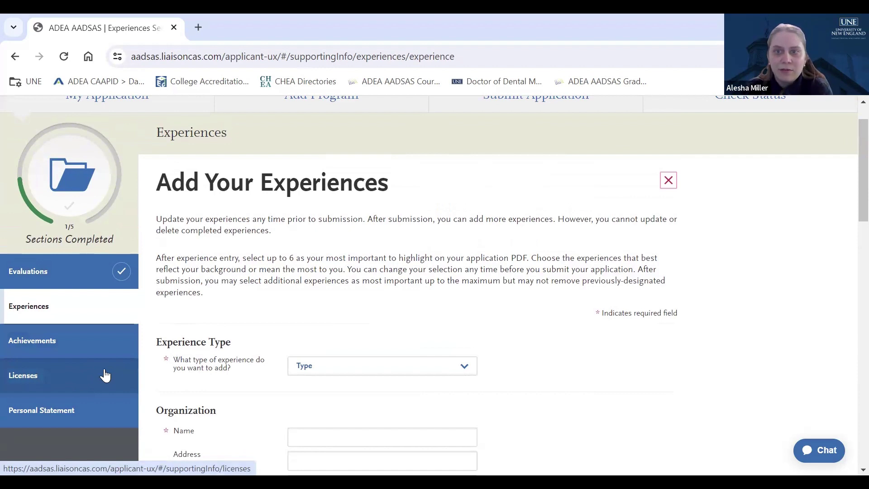
- Go to Personal Statement and review the empty dental career essay box at 0/4500 characters
click(102, 410)
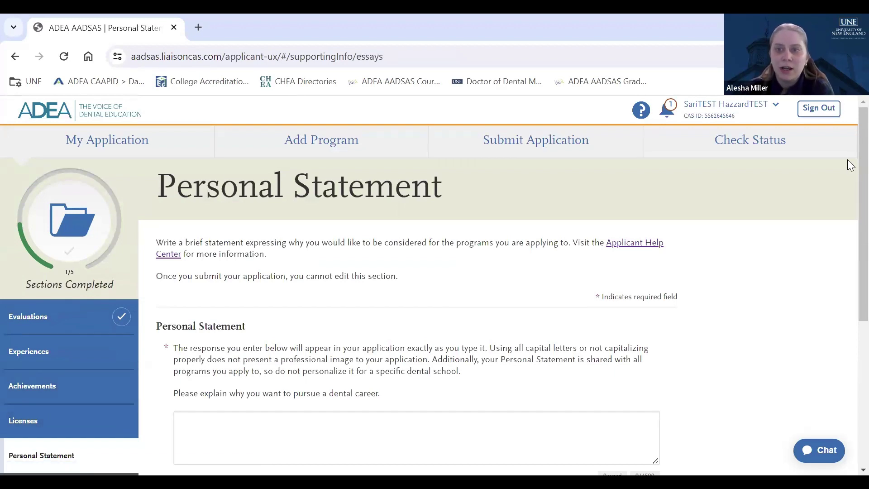
scroll(848, 163, down, 1)
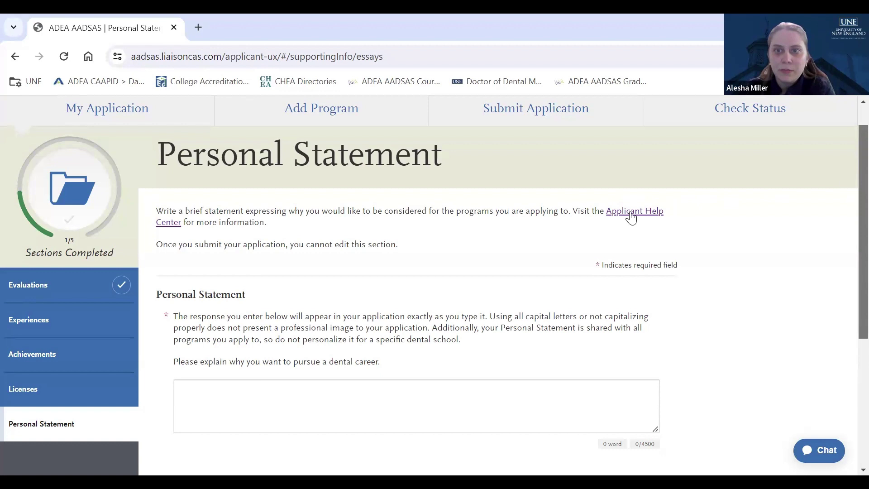
scroll(847, 151, up, 1)
scroll(847, 151, up, 1)
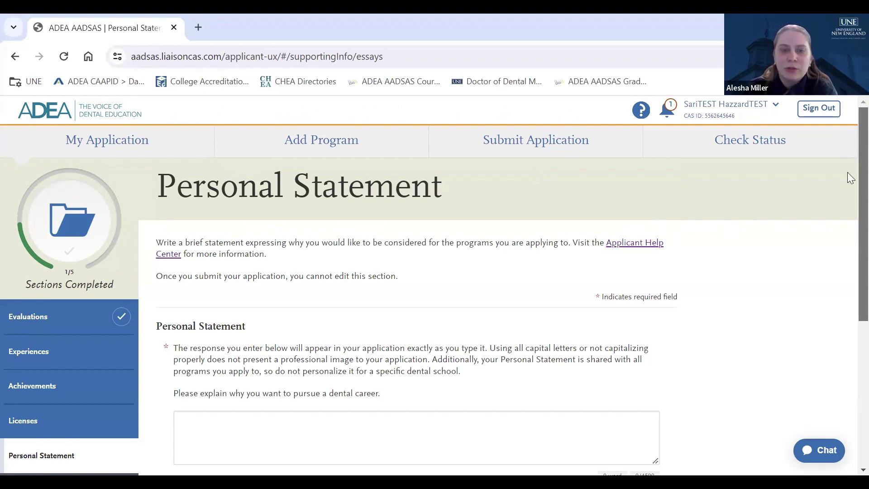
scroll(847, 167, down, 4)
scroll(850, 200, up, 1)
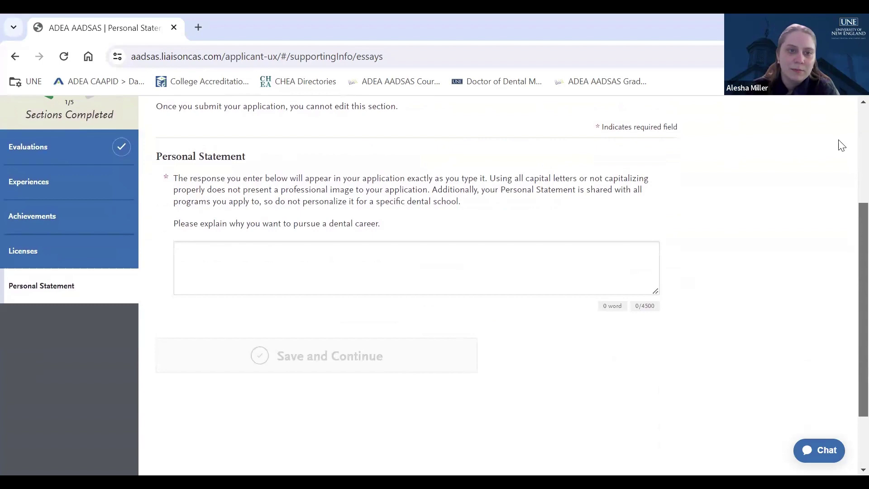
scroll(853, 153, up, 3)
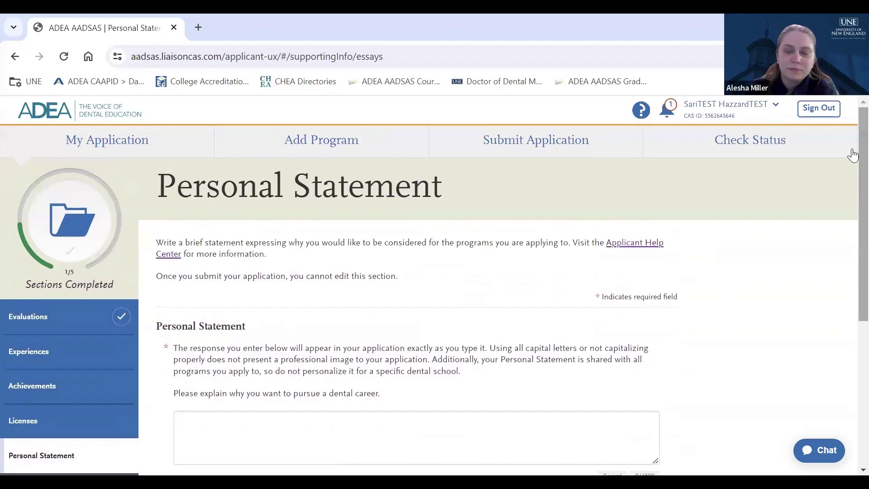
- From the dashboard, expand Program Materials and open the UNE Doctor of Dental Medicine materials
click(108, 139)
scroll(847, 190, down, 2)
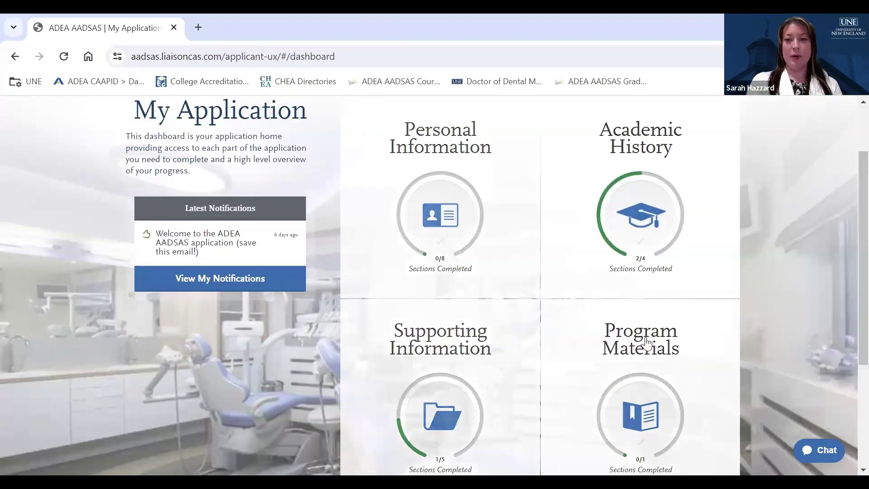
click(662, 340)
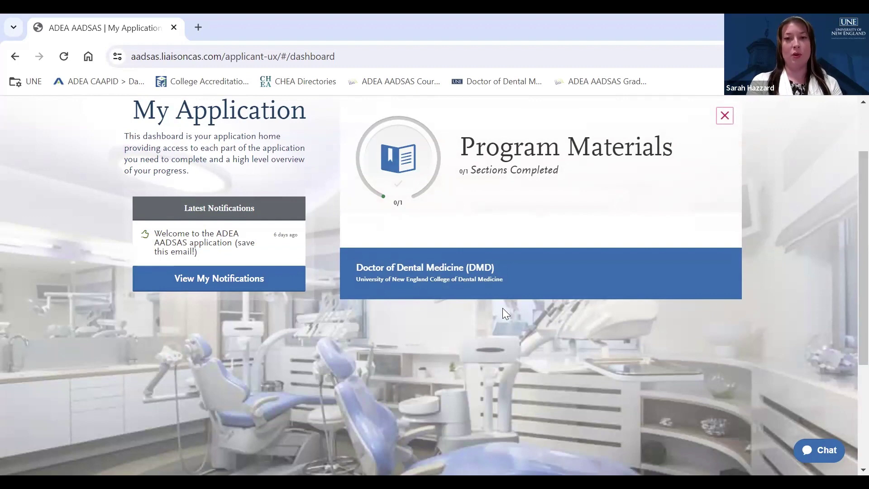
click(394, 270)
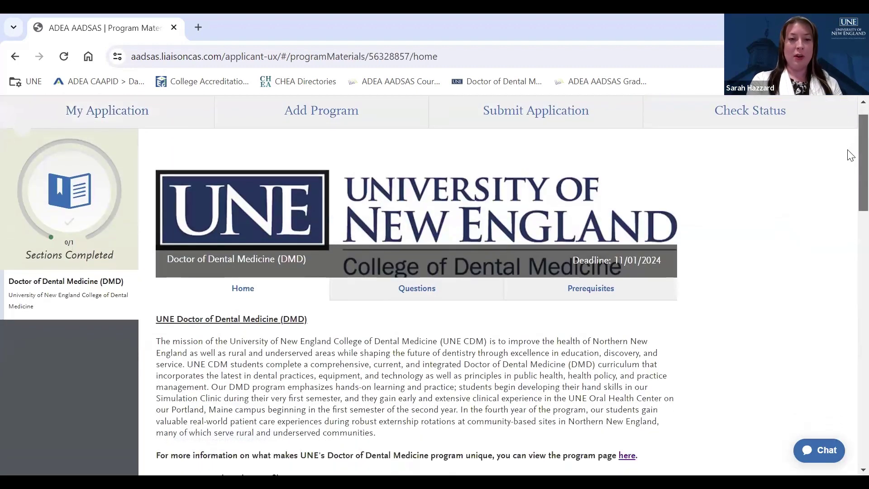
scroll(850, 163, down, 2)
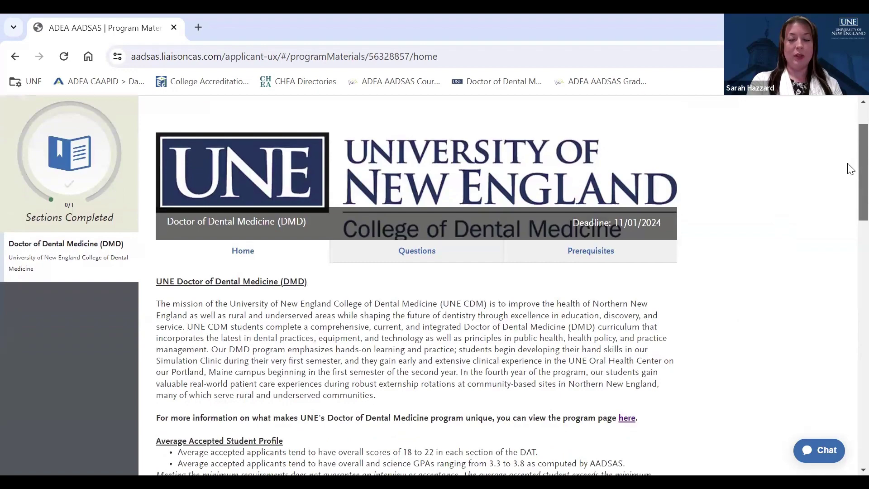
scroll(850, 180, down, 3)
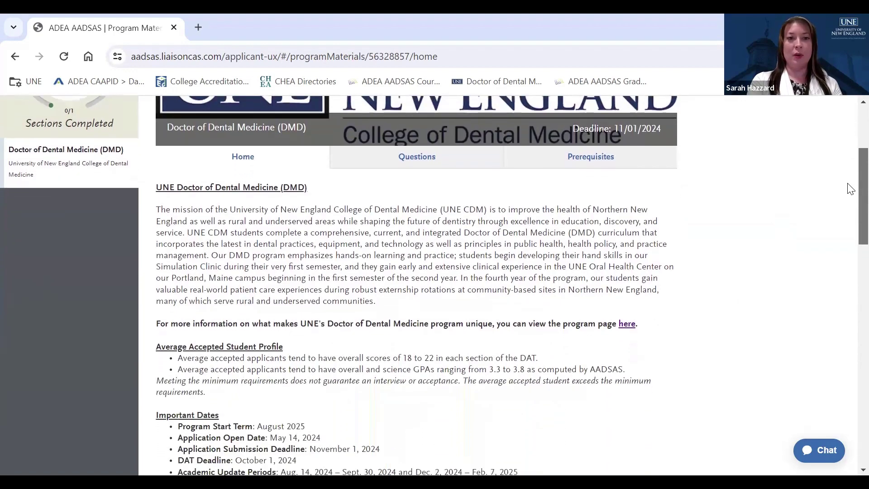
scroll(849, 213, down, 10)
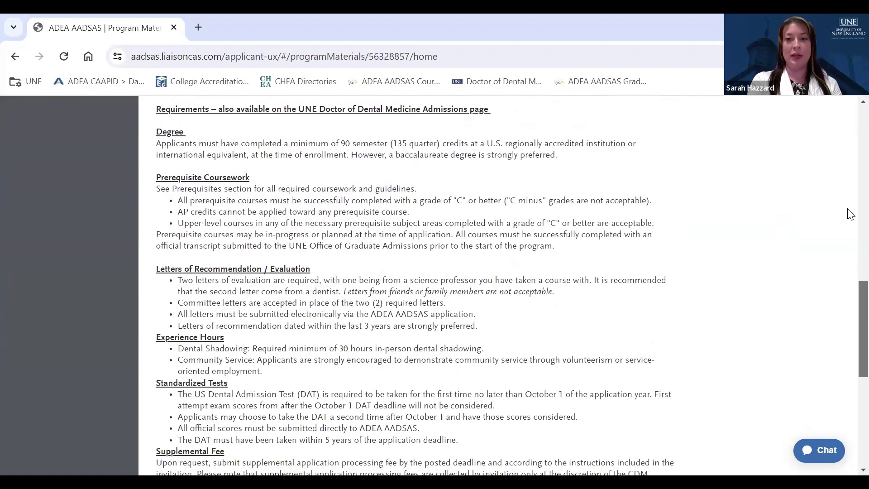
scroll(850, 172, up, 14)
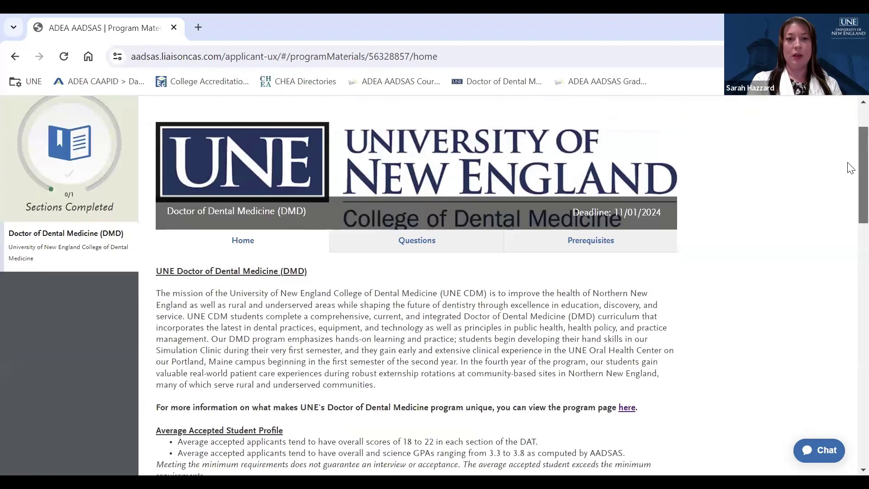
- Show the UNE DMD Questions page and review its three blank supplemental essays
click(409, 241)
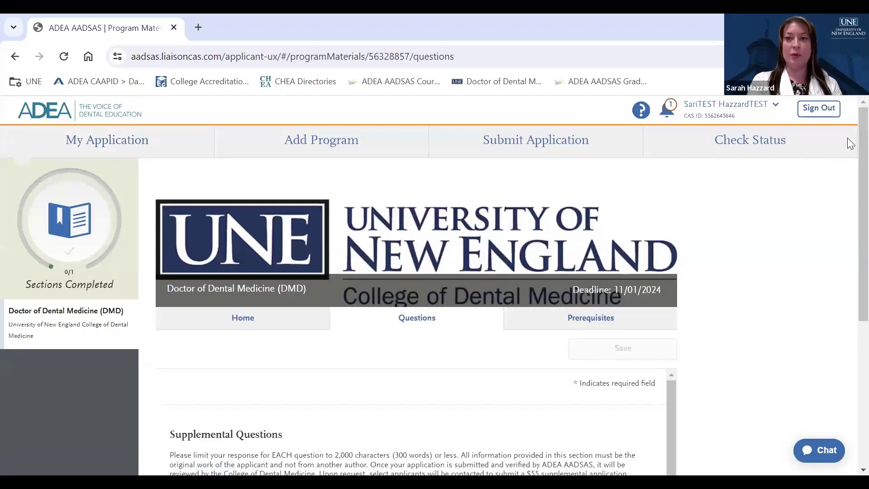
scroll(849, 216, down, 4)
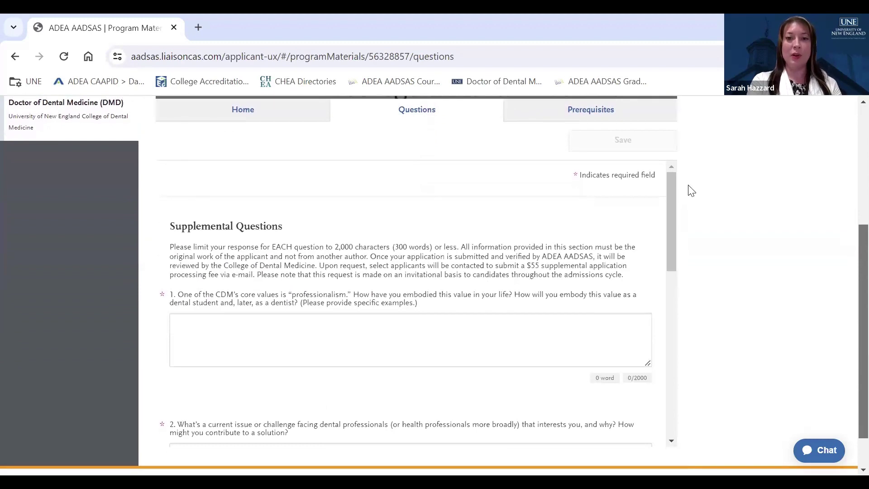
scroll(663, 224, down, 10)
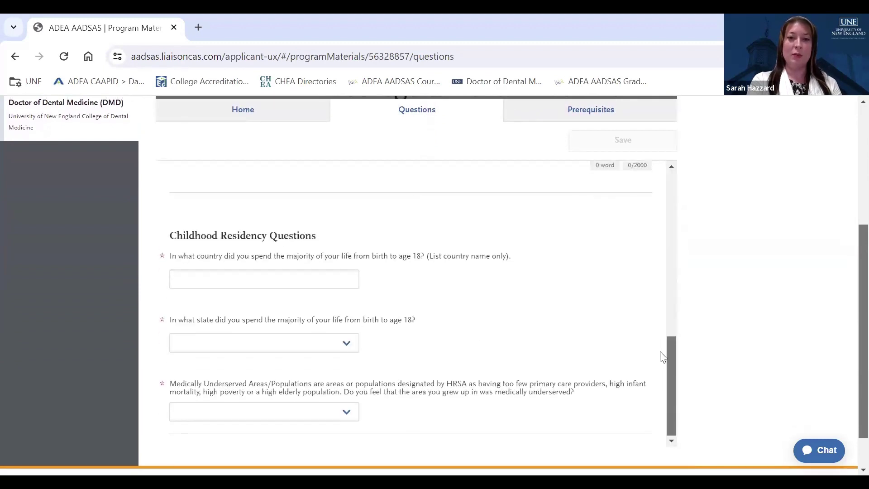
scroll(661, 351, up, 1)
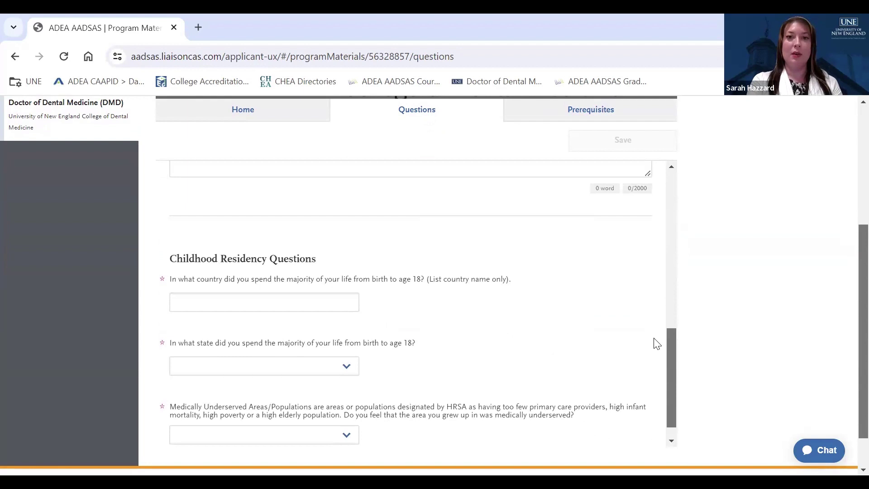
scroll(655, 340, up, 10)
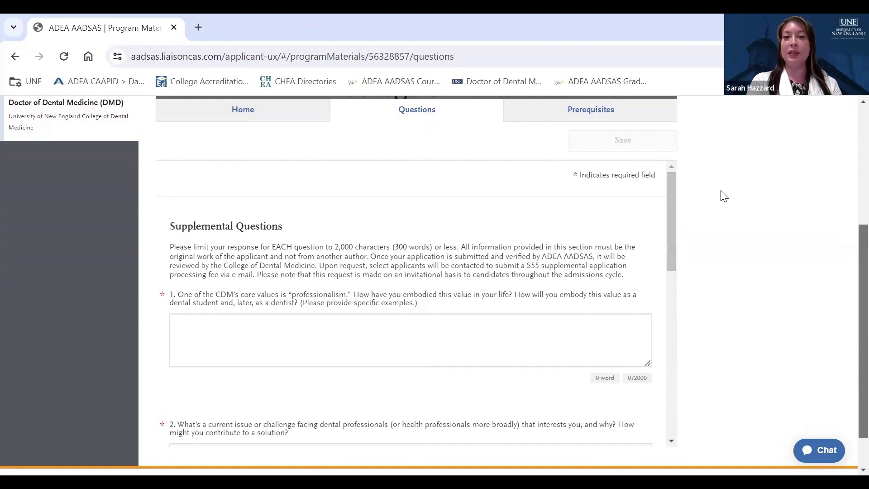
mouse_move(673, 184)
mouse_down()
mouse_move(671, 344)
mouse_move(680, 181)
mouse_up()
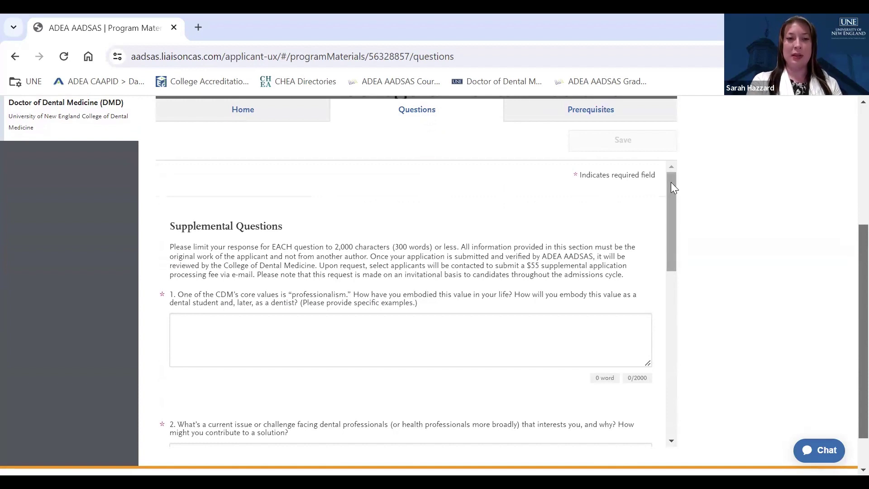
mouse_move(671, 182)
mouse_down()
mouse_move(667, 267)
mouse_move(673, 166)
mouse_up()
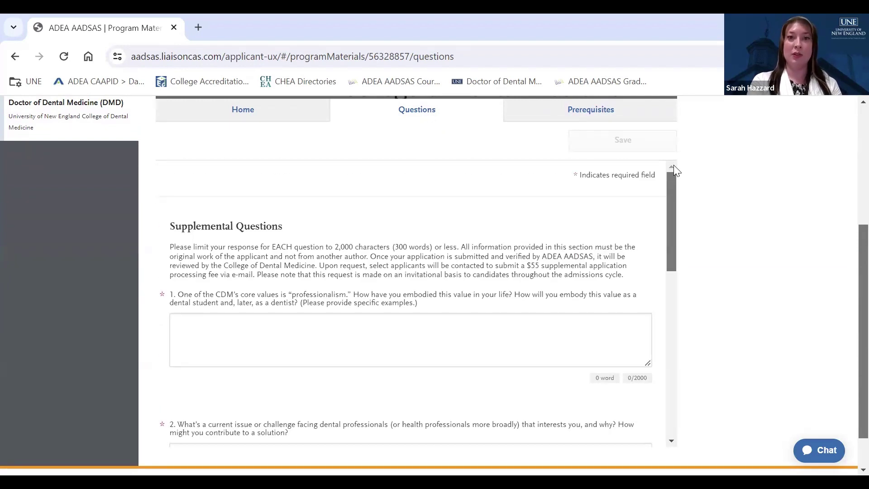
- Scroll further down the Questions page to the blank childhood residency questions
scroll(673, 194, down, 1)
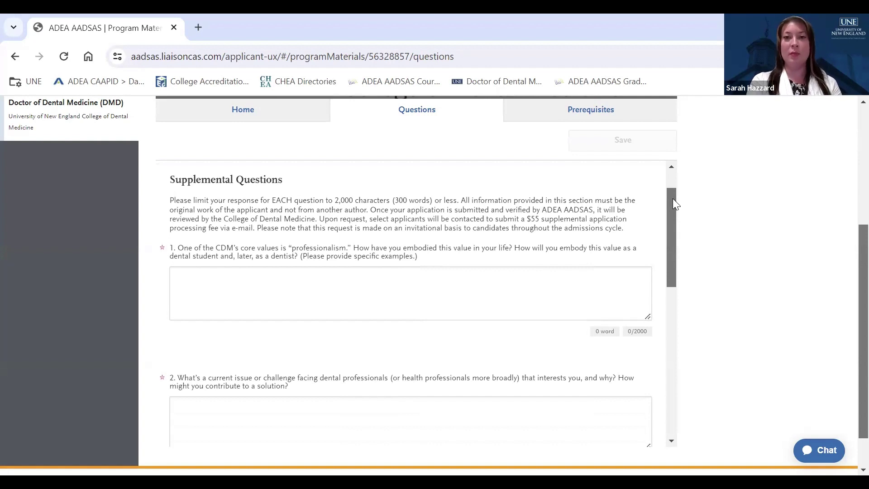
drag(673, 199, 672, 175)
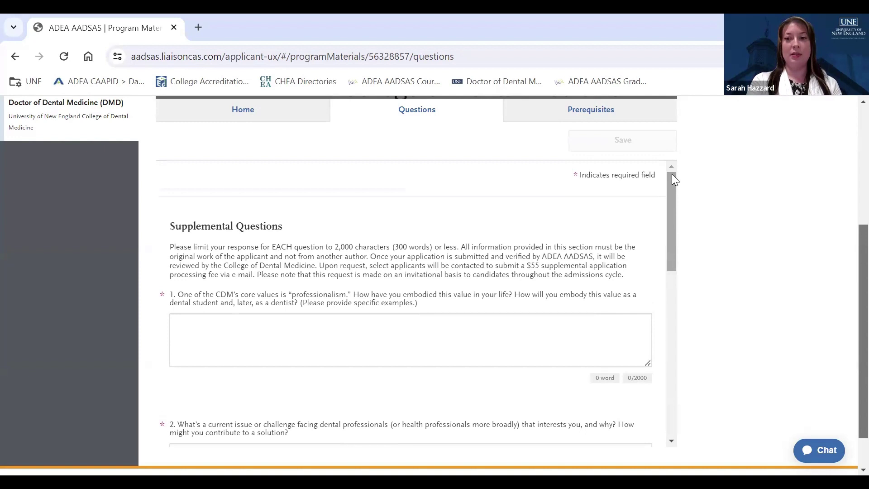
mouse_move(672, 174)
mouse_down()
mouse_move(671, 222)
mouse_move(673, 178)
mouse_up()
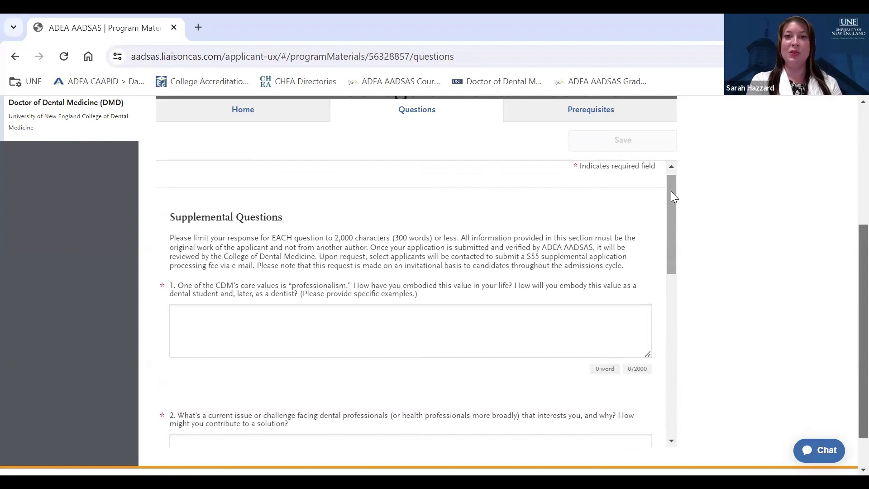
drag(671, 191, 666, 361)
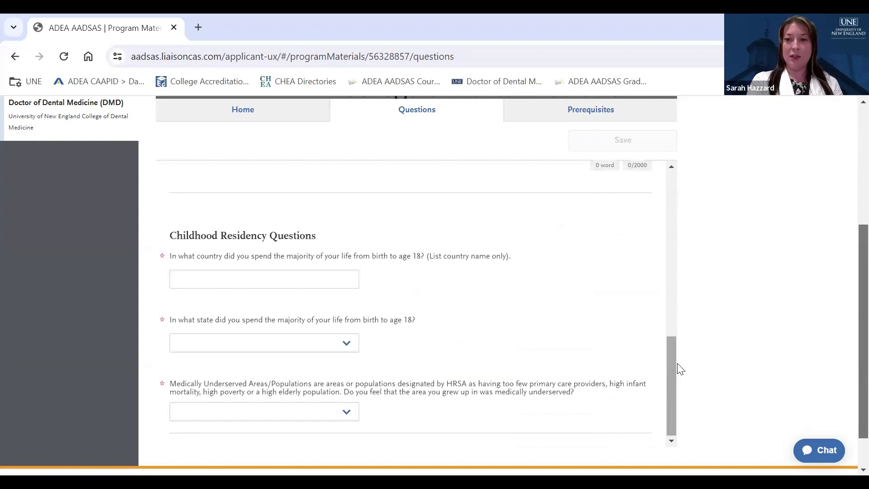
scroll(850, 410, down, 2)
scroll(848, 437, up, 5)
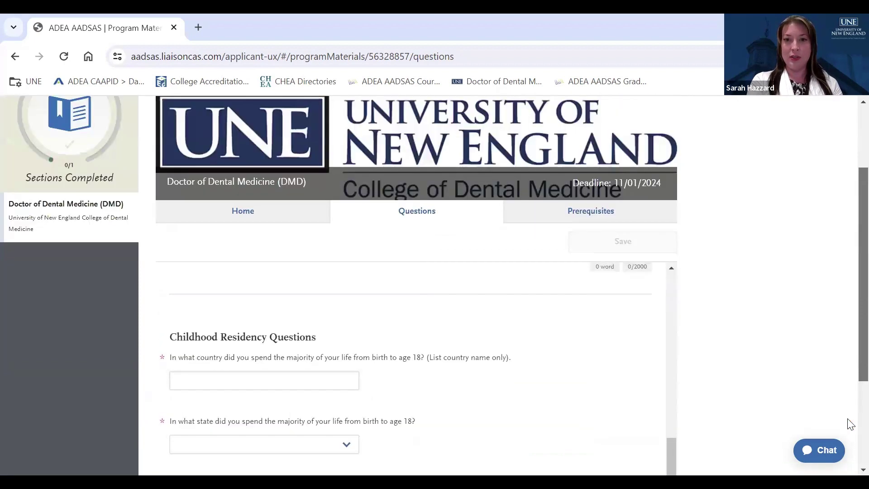
scroll(850, 424, down, 2)
scroll(850, 424, down, 2)
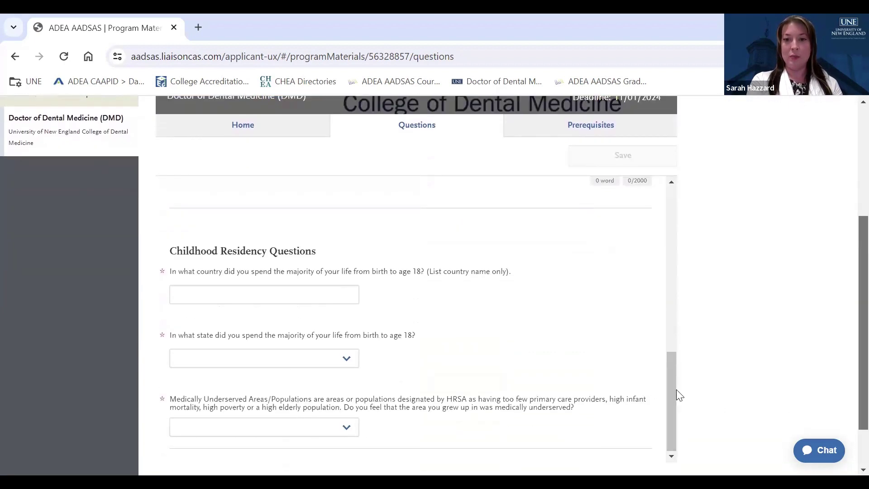
drag(673, 387, 666, 333)
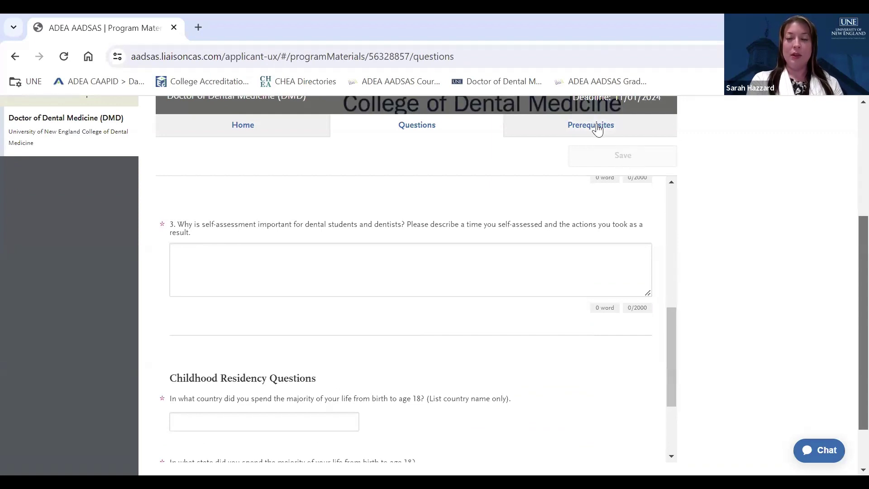
scroll(850, 173, up, 4)
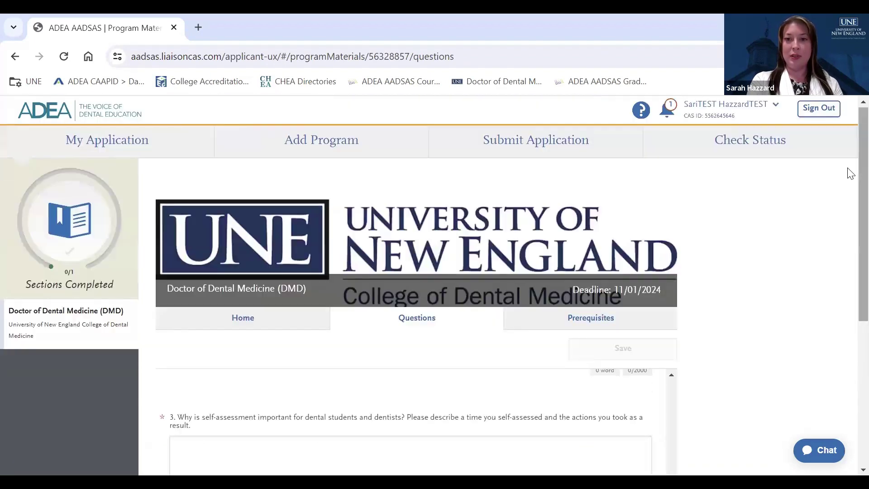
click(595, 320)
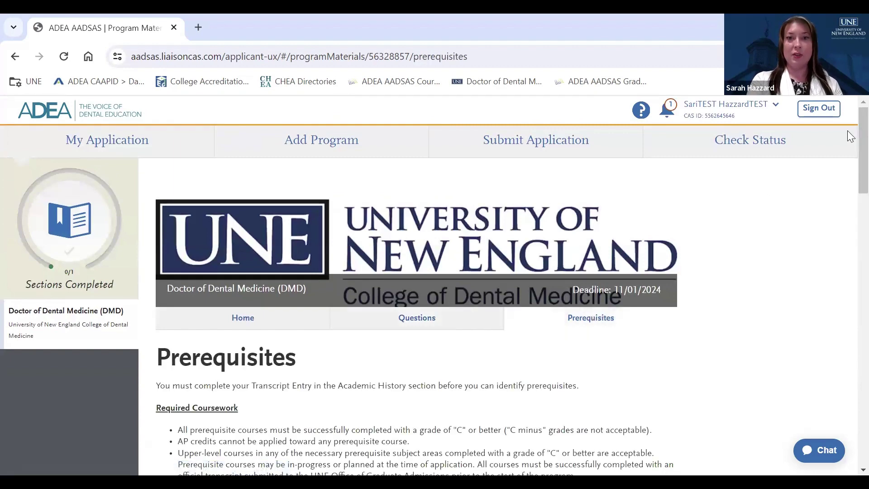
scroll(850, 152, down, 2)
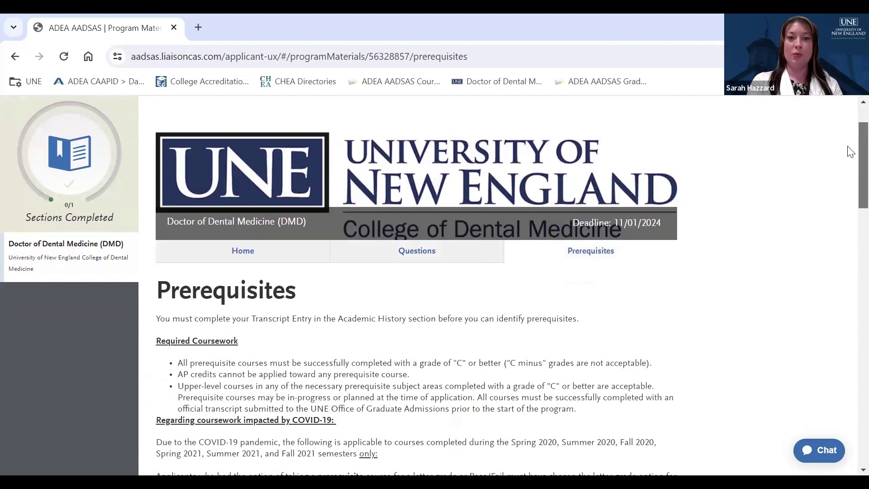
scroll(850, 154, down, 1)
scroll(850, 161, down, 12)
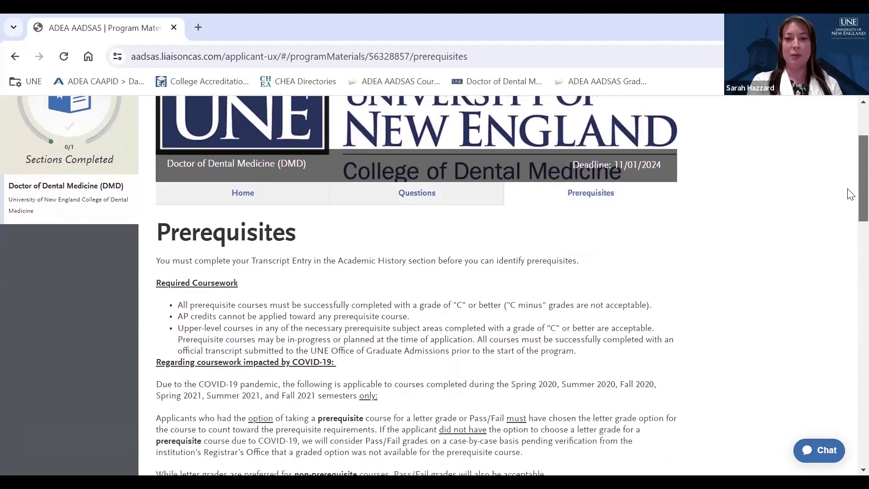
scroll(850, 213, down, 9)
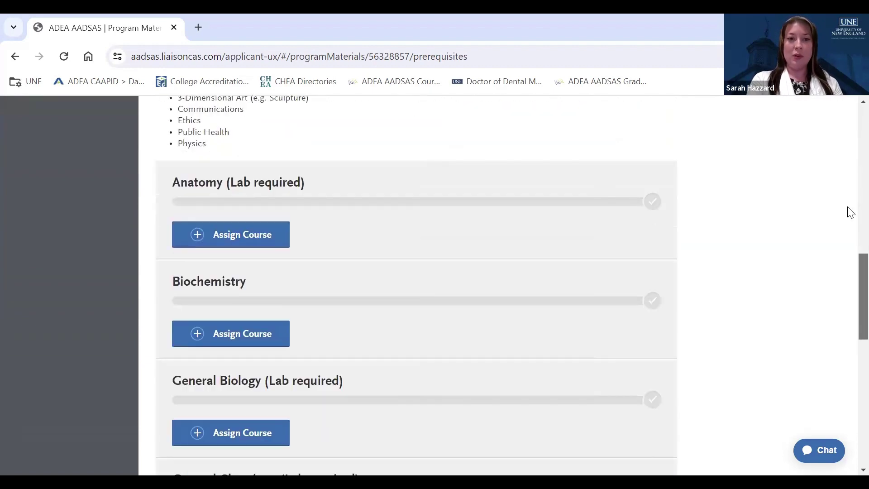
scroll(850, 212, down, 5)
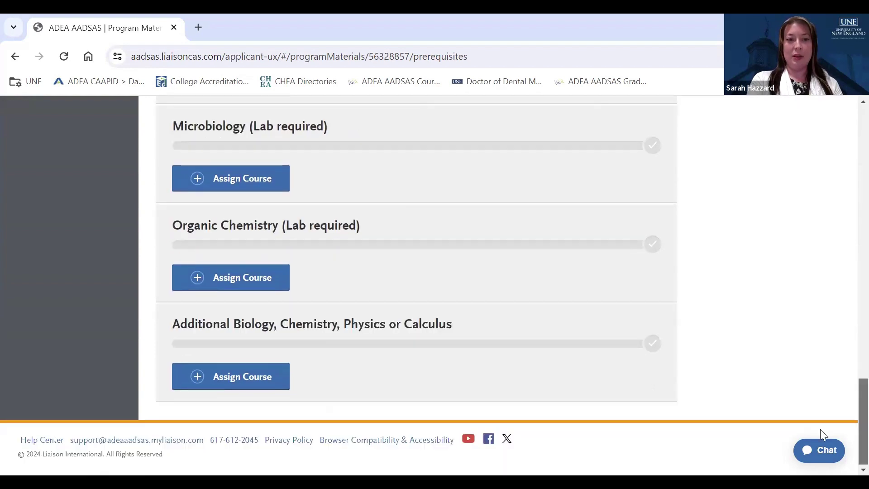
scroll(820, 429, up, 12)
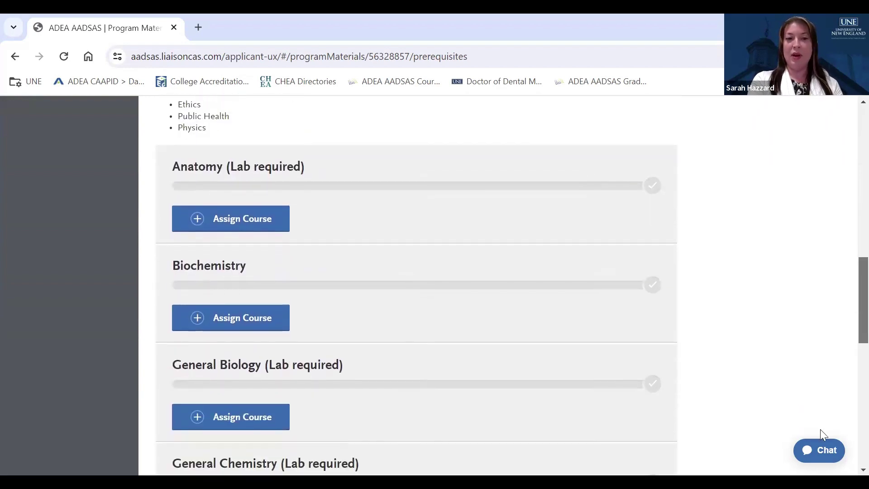
scroll(820, 429, down, 5)
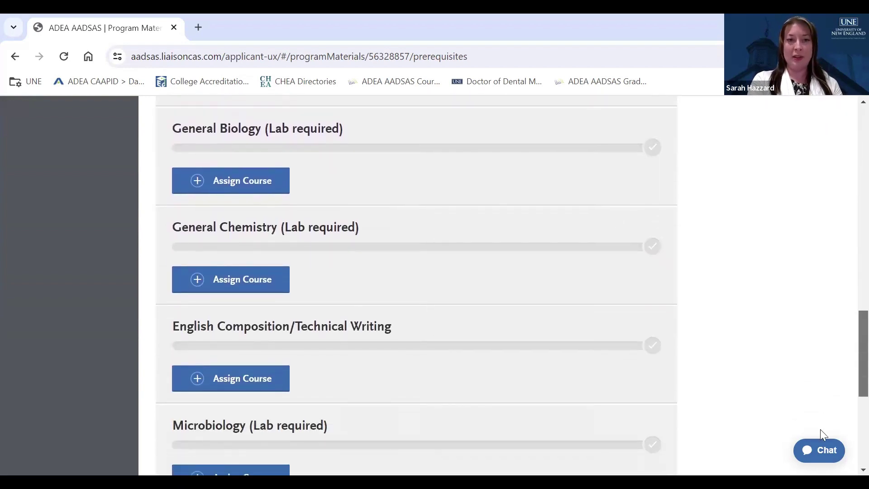
scroll(820, 429, down, 2)
scroll(820, 429, down, 3)
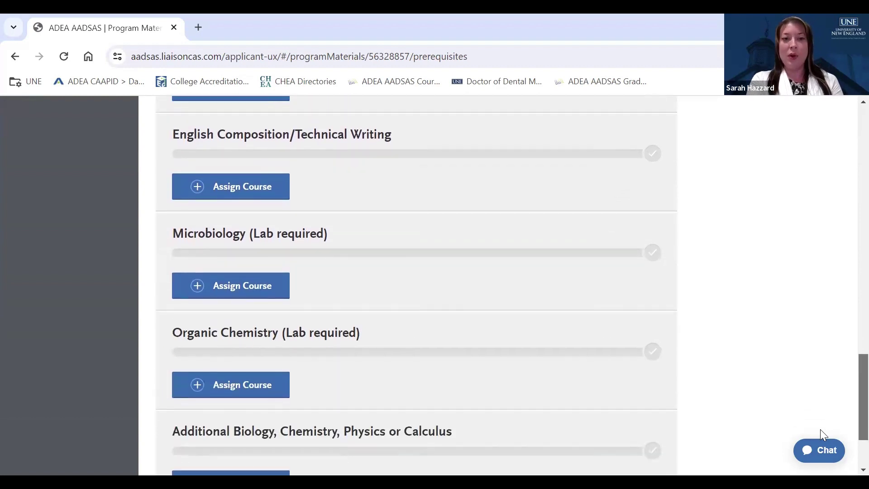
scroll(820, 429, up, 12)
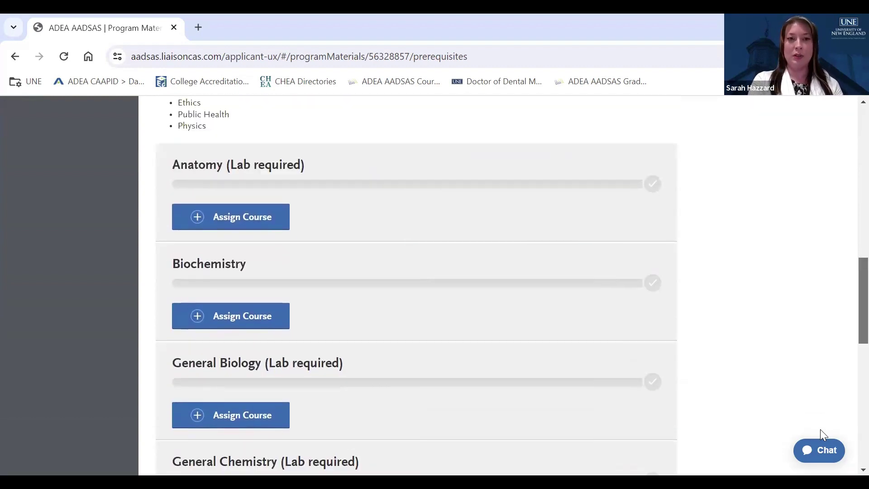
scroll(820, 429, down, 2)
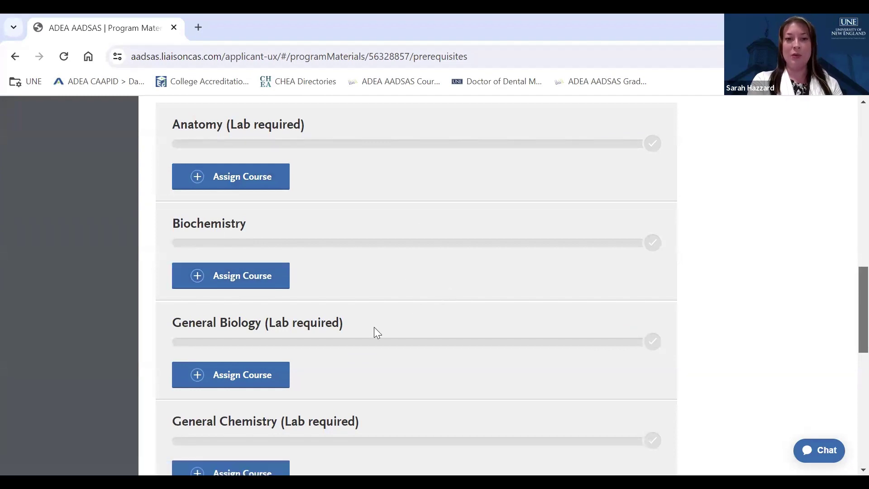
- Assign CHE 310 Fundamentals of Biochemistry to the Biochemistry prerequisite and save the match
click(250, 280)
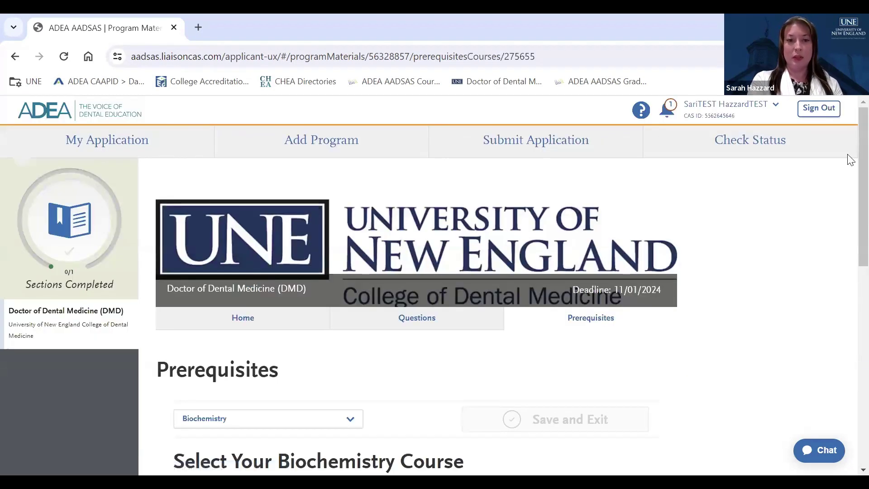
scroll(848, 208, down, 8)
scroll(850, 211, down, 1)
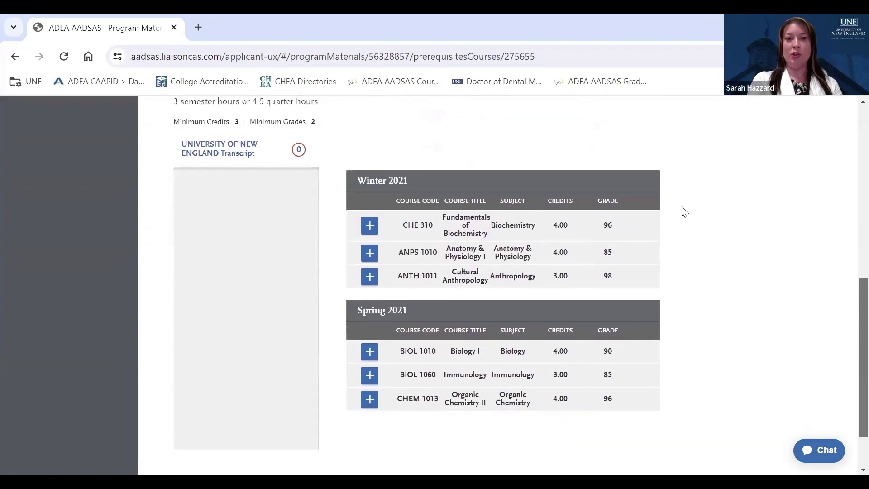
click(370, 227)
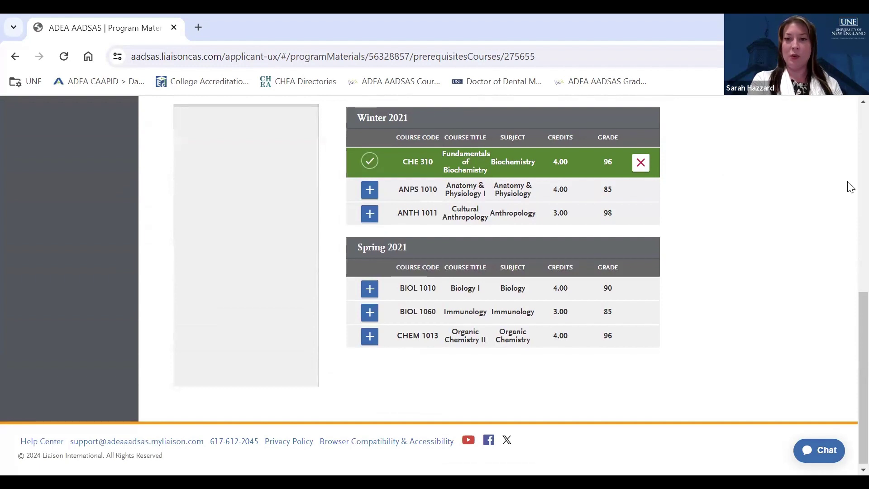
scroll(849, 181, up, 7)
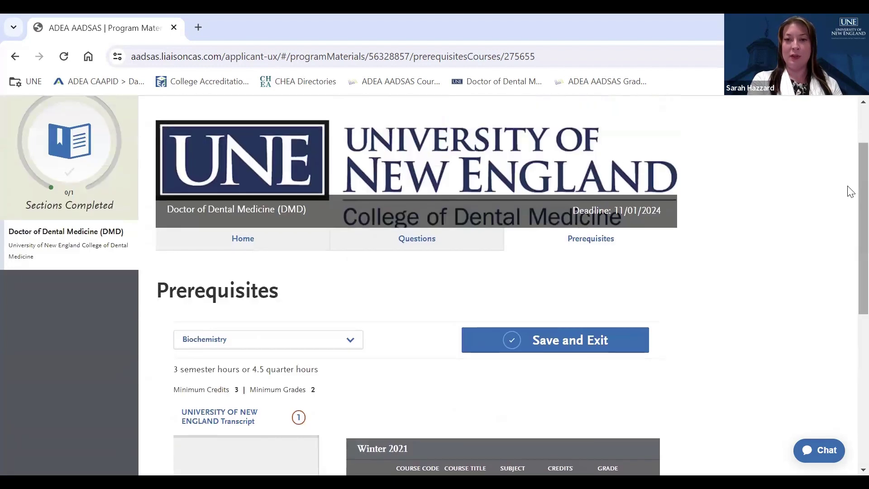
scroll(849, 190, down, 1)
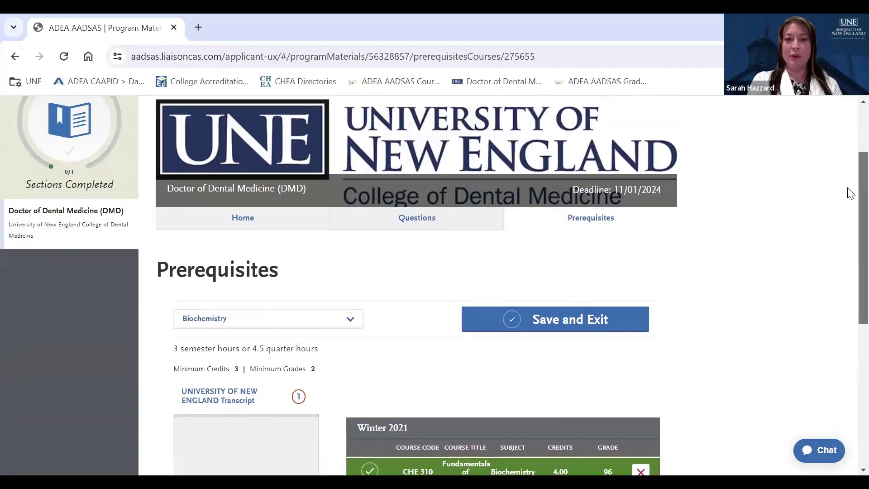
click(568, 325)
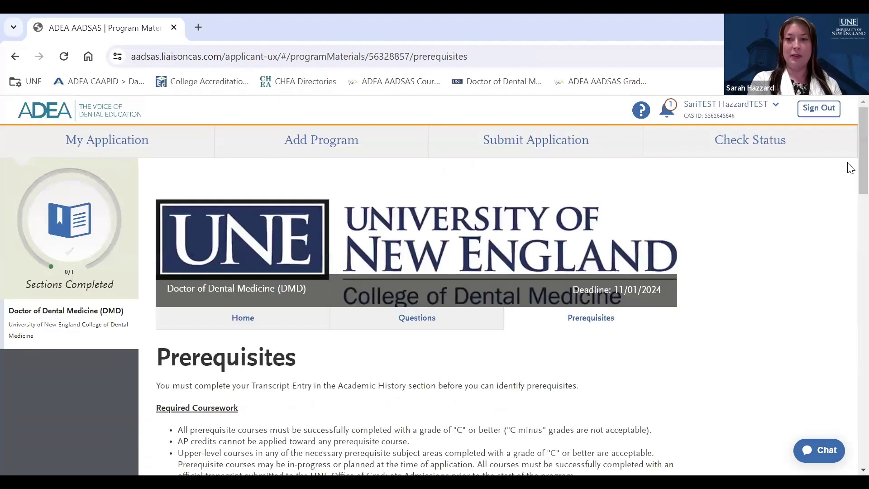
scroll(849, 179, down, 1)
scroll(850, 179, down, 10)
scroll(849, 179, up, 1)
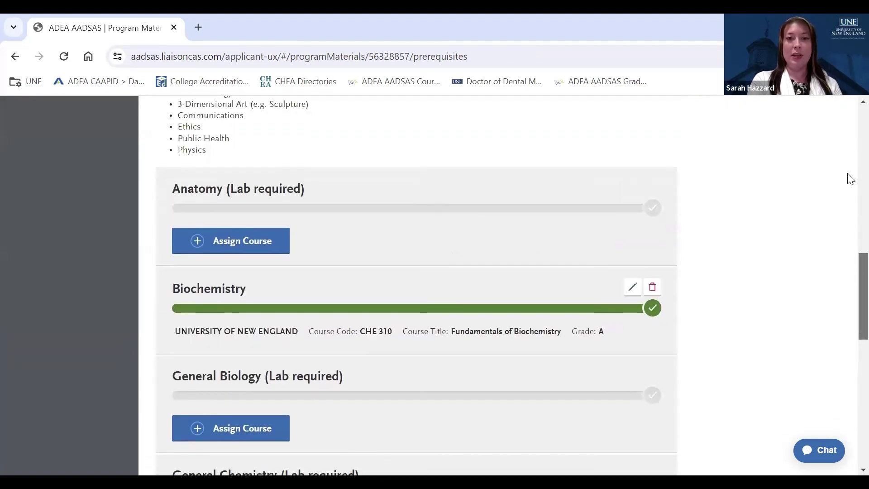
scroll(811, 438, down, 7)
scroll(810, 438, up, 7)
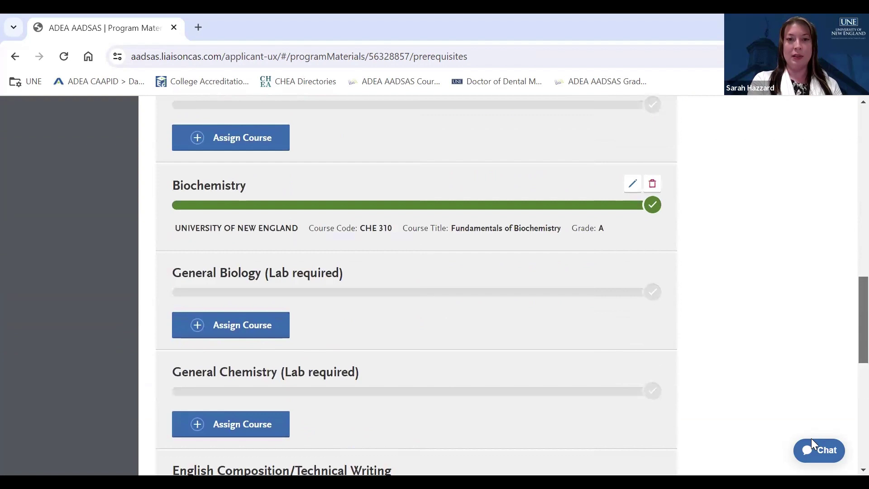
scroll(811, 438, up, 1)
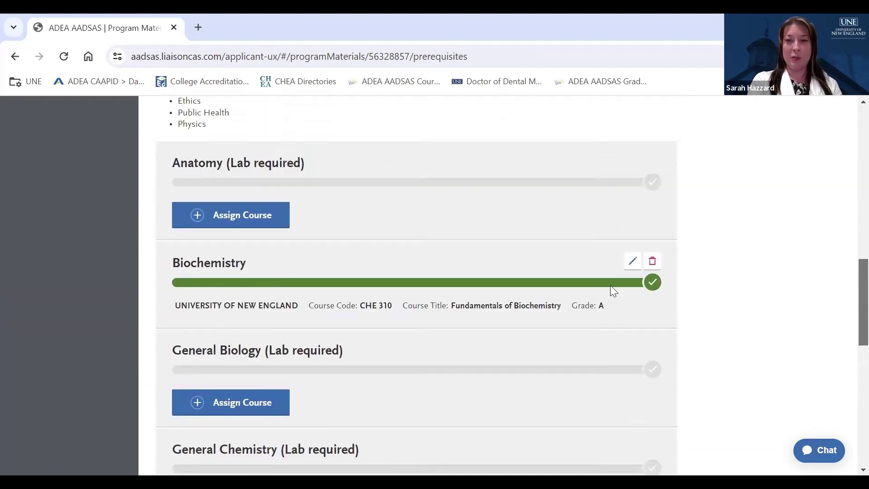
scroll(633, 289, down, 1)
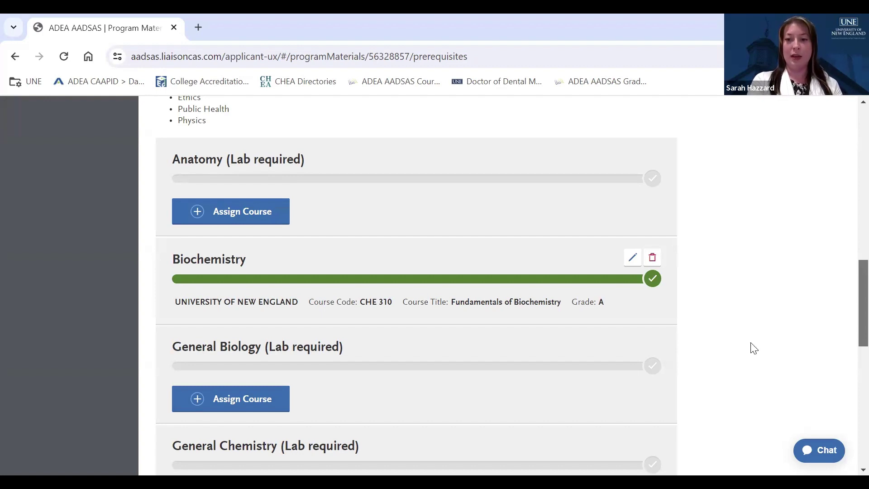
scroll(849, 441, down, 10)
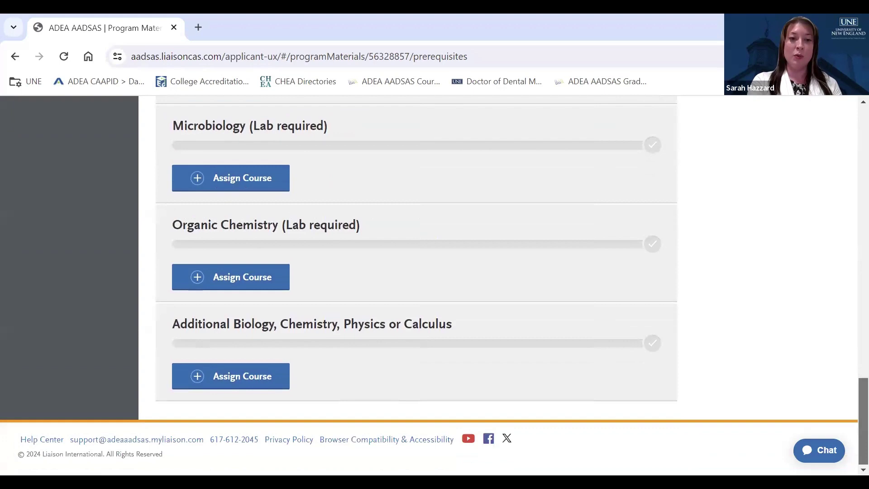
scroll(850, 411, up, 12)
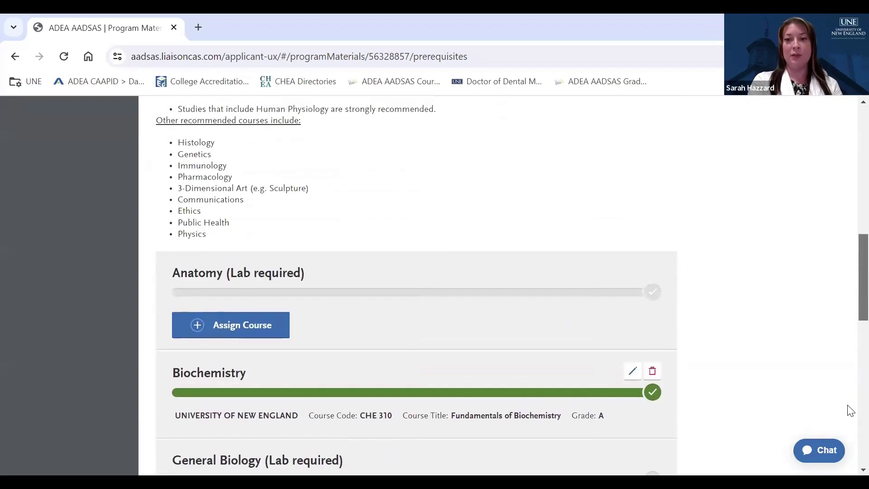
scroll(850, 410, up, 8)
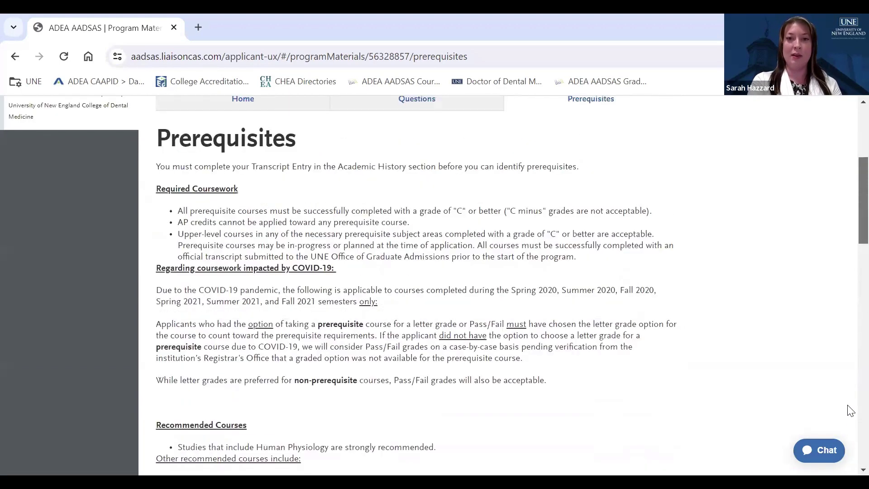
scroll(828, 215, up, 5)
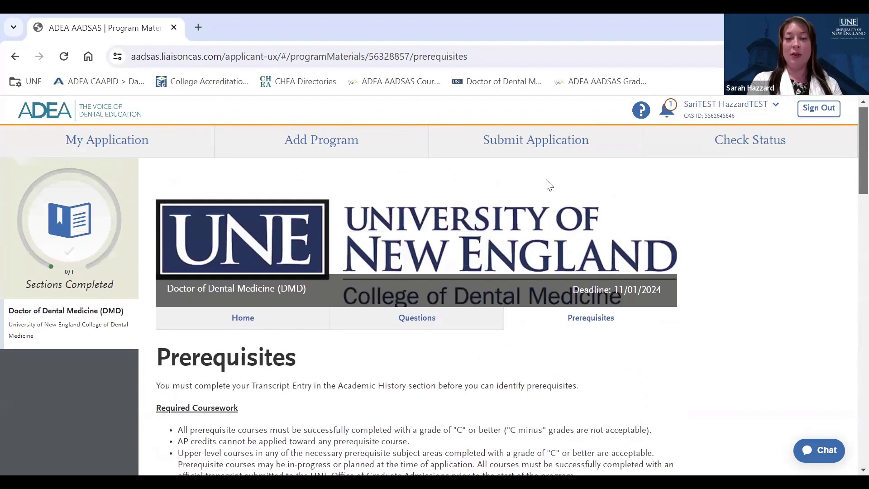
- Go to Submit Application and review the UNE DMD program card with $264.00 fees
click(89, 140)
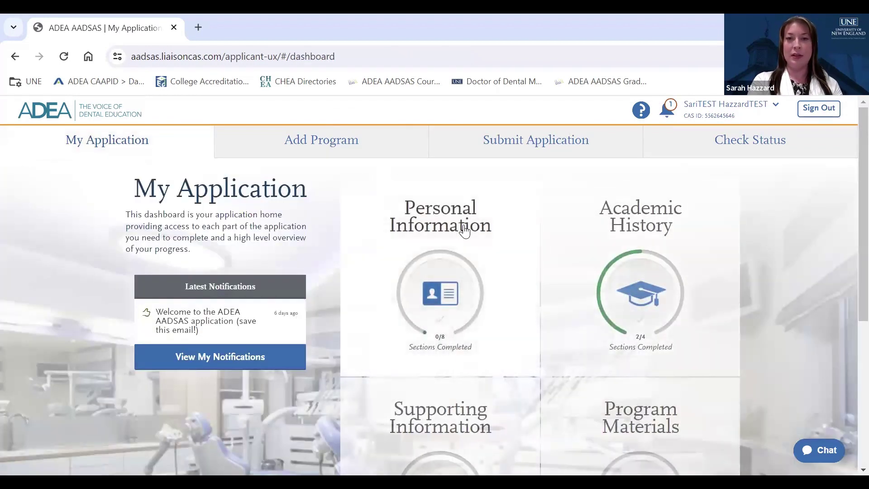
click(537, 143)
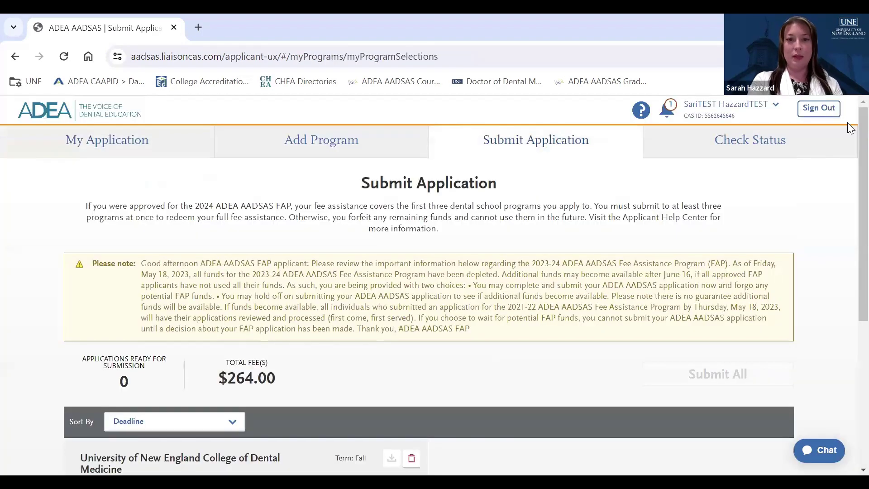
scroll(847, 122, down, 2)
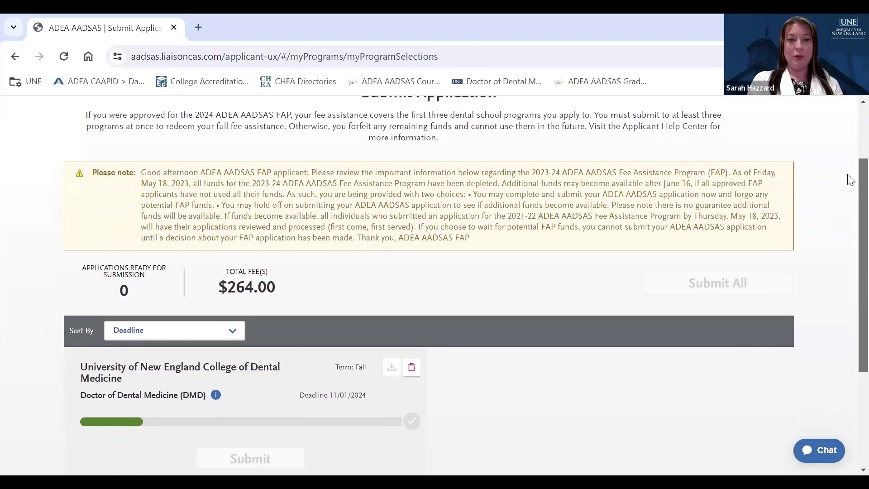
scroll(849, 200, down, 1)
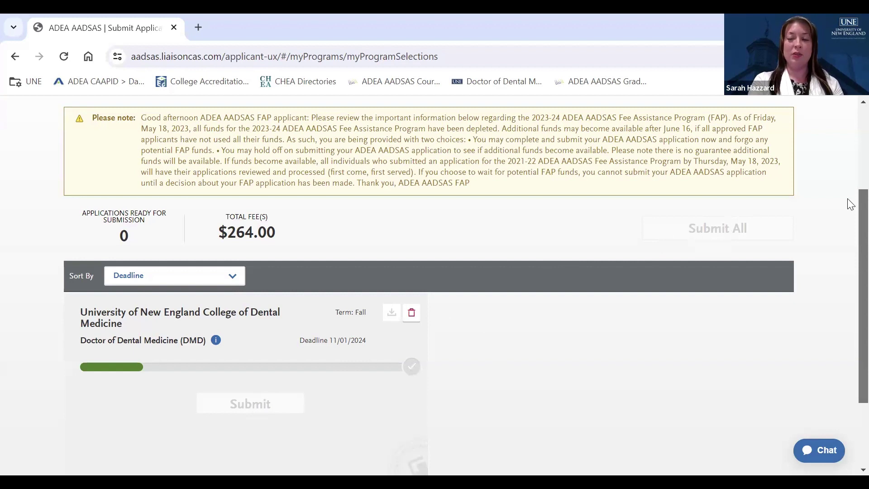
scroll(849, 181, up, 3)
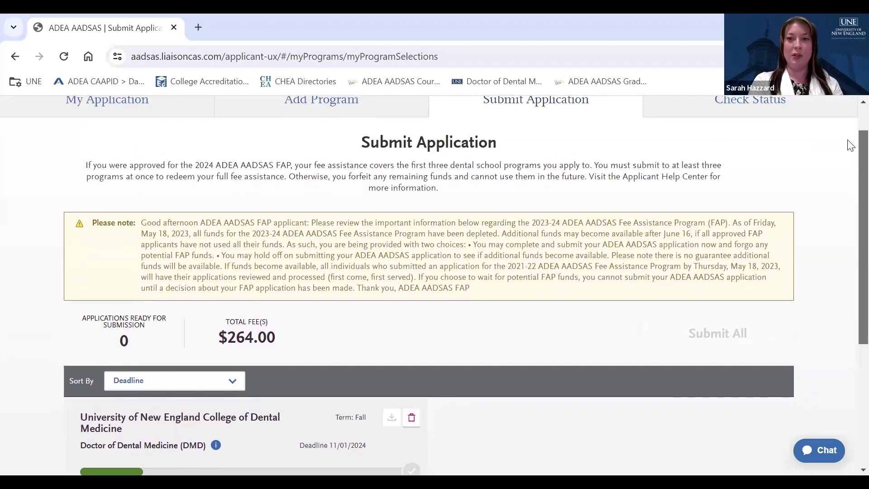
scroll(849, 136, up, 1)
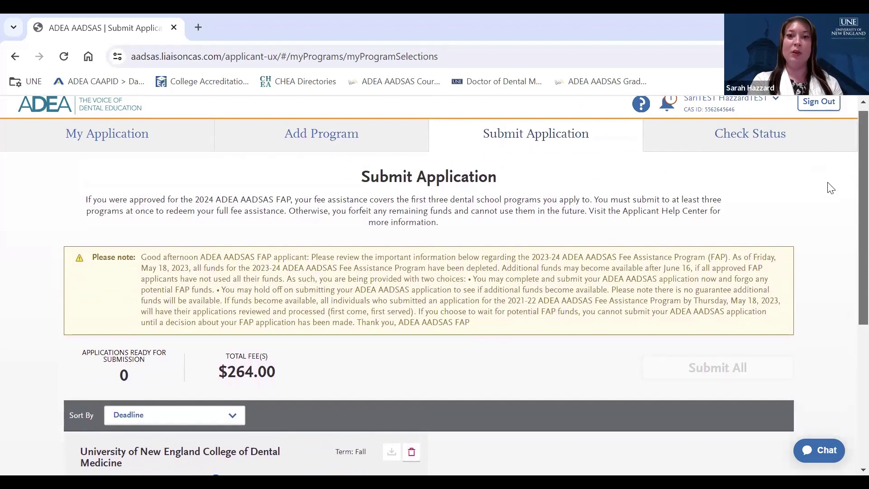
scroll(772, 175, up, 1)
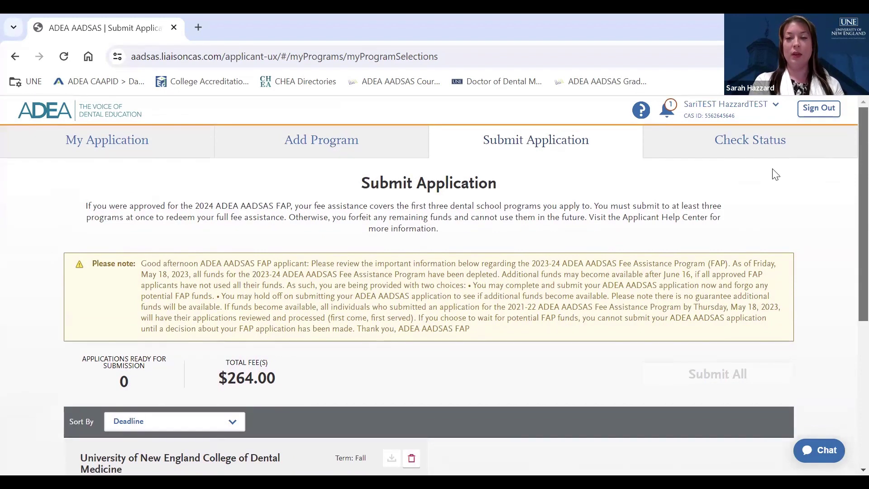
- View Check Status: UNE DMD In Progress, transcripts and evaluations each 0 of 1
click(748, 144)
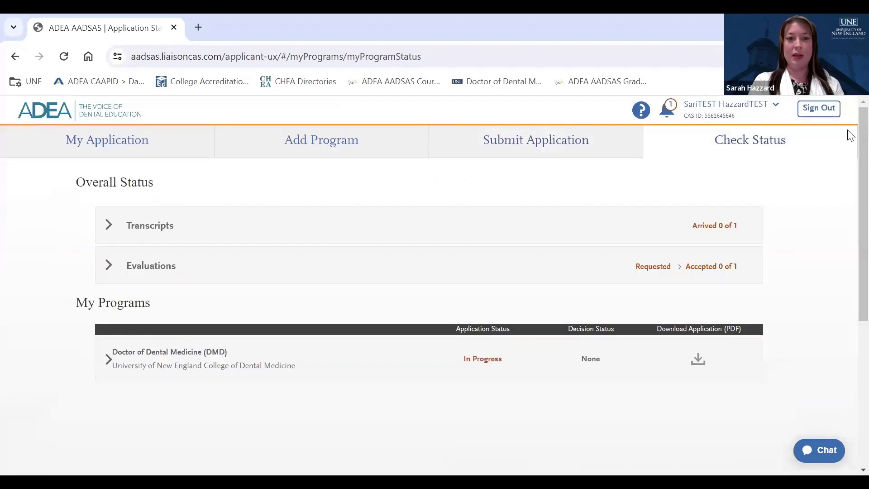
scroll(850, 149, down, 1)
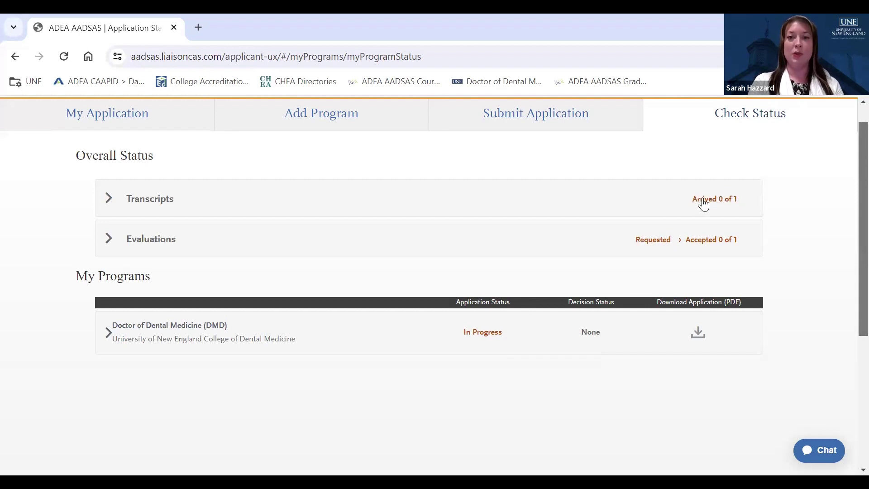
- Go back to My Application, showing Personal Information 0/8 and Academic History 2/4 complete
click(107, 144)
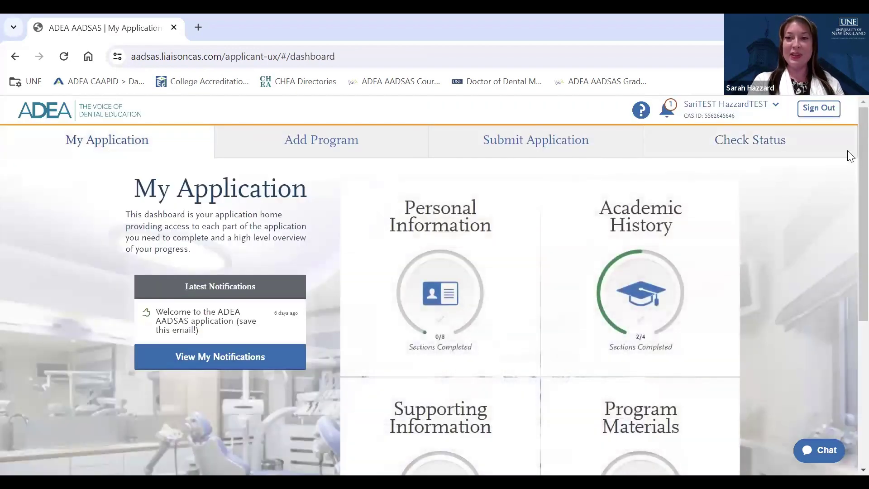